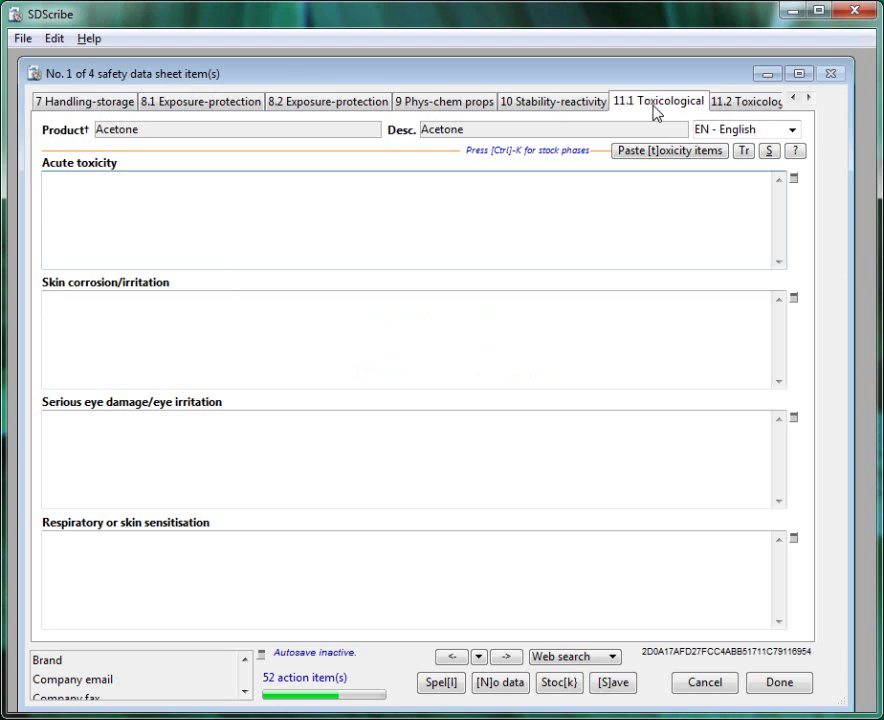
Step: Open the Acetone substance record from the safety data sheet and move its window aside
click(771, 152)
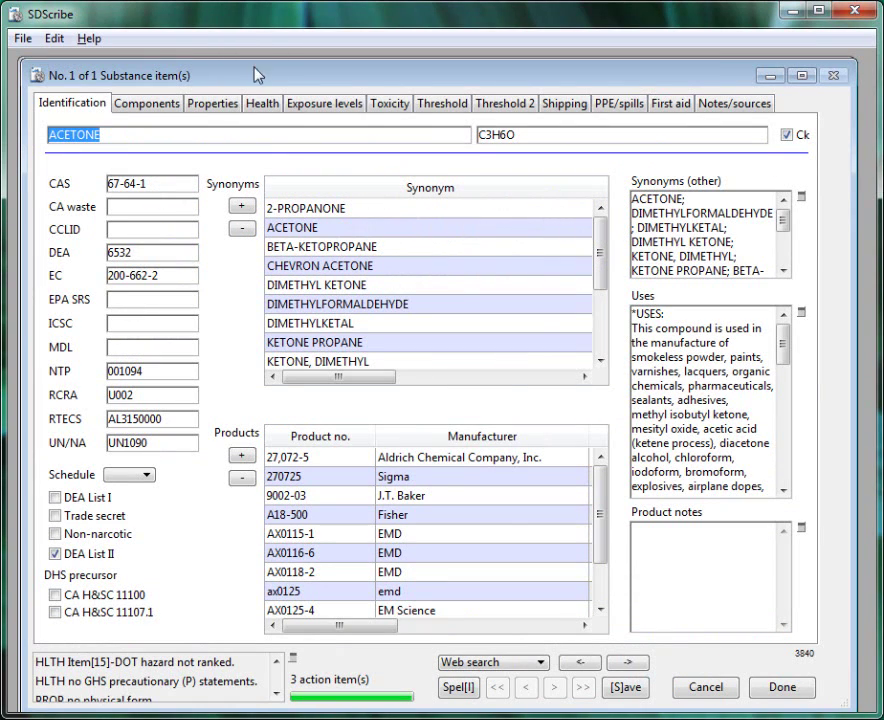
mouse_move(488, 80)
mouse_down()
mouse_move(556, 114)
mouse_move(550, 196)
mouse_move(529, 124)
mouse_move(509, 99)
mouse_up()
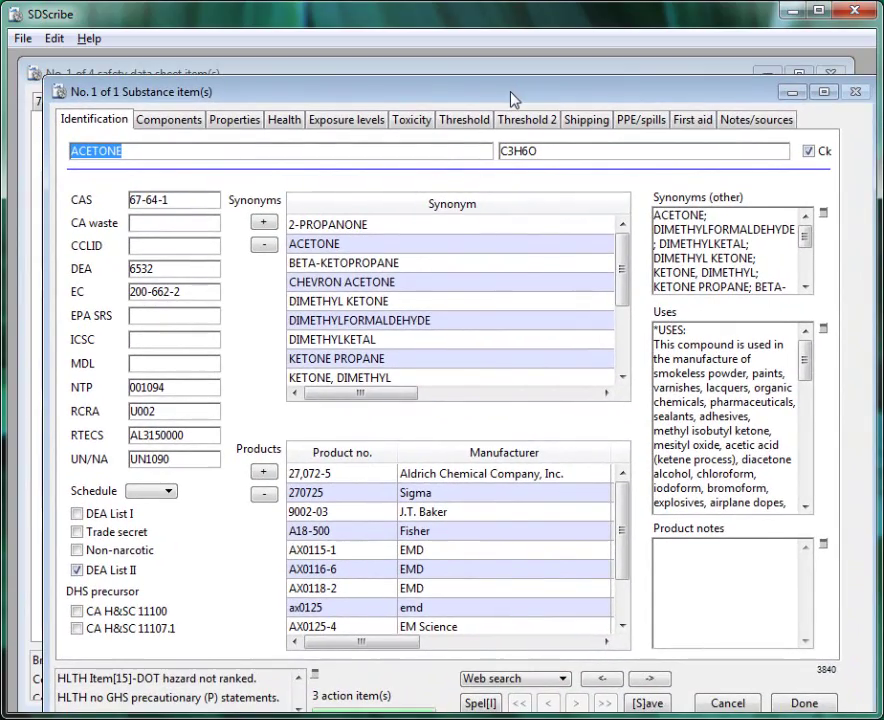
mouse_move(274, 95)
mouse_down()
mouse_move(335, 295)
mouse_move(337, 355)
mouse_move(260, 80)
mouse_up()
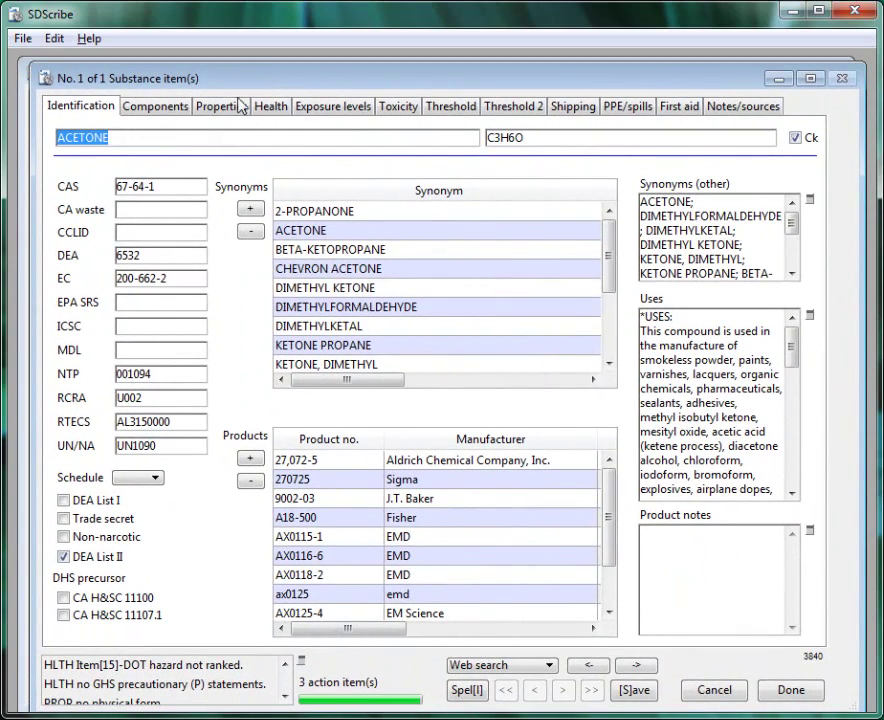
Step: Show Acetone's toxicity table with oral LD50 5,800 mg/kg and inhalation LC50 50,100 mg/m3 rows
click(400, 108)
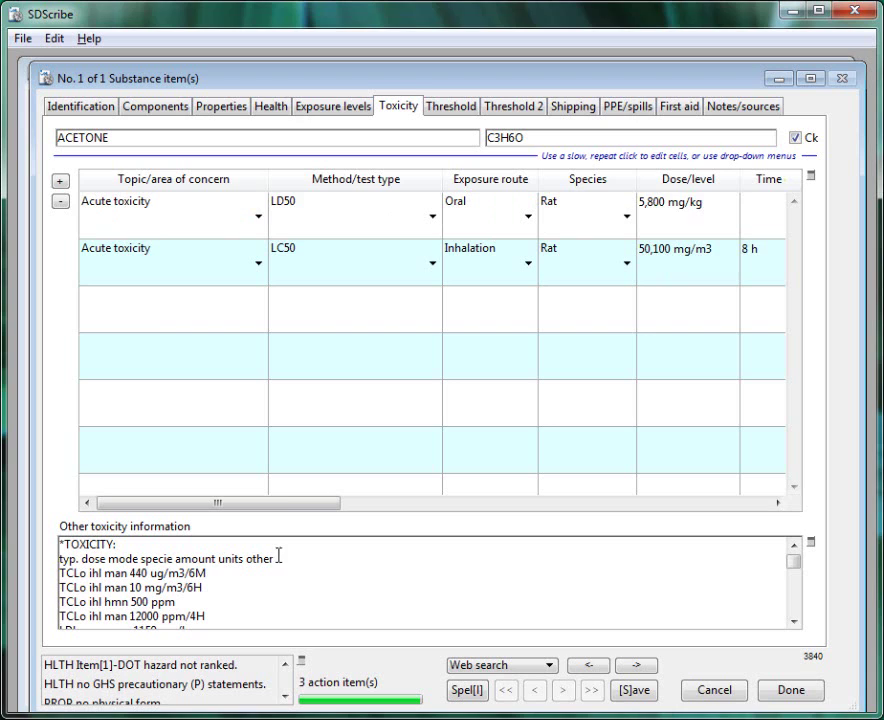
mouse_move(308, 508)
mouse_down()
mouse_move(410, 508)
mouse_move(284, 517)
mouse_up()
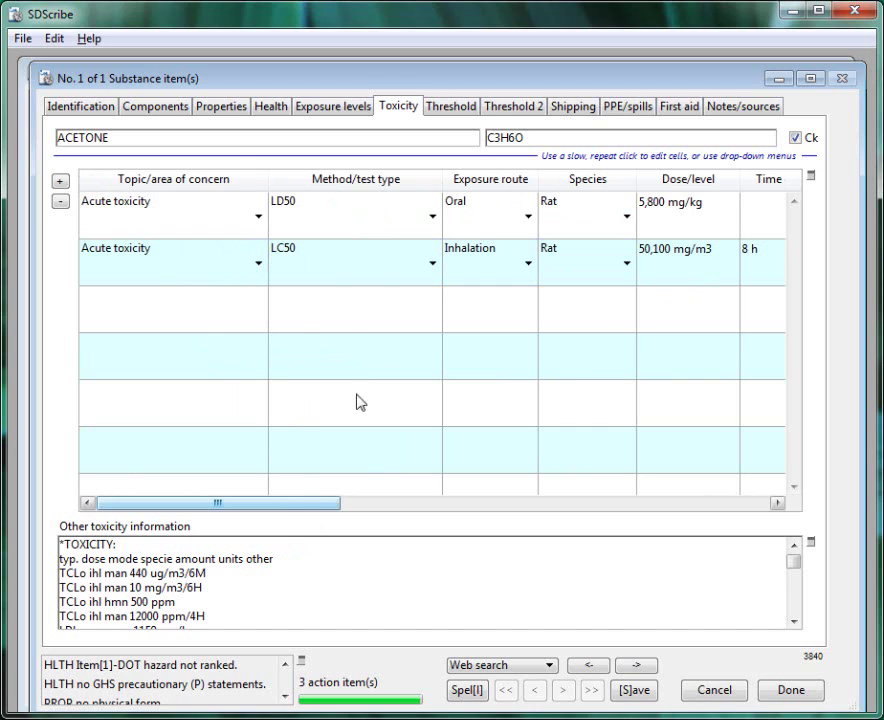
mouse_move(308, 517)
mouse_down()
mouse_move(393, 513)
mouse_move(262, 517)
mouse_up()
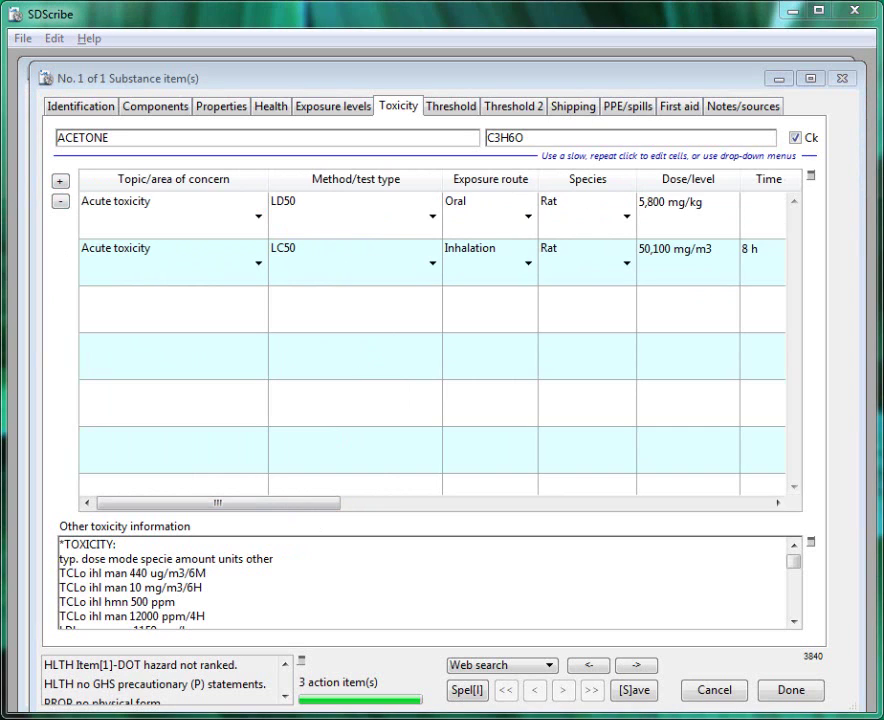
Step: Add an Acute toxicity row: LD50, Skin route, Guinea pig, 7,429 mg/kg
click(62, 190)
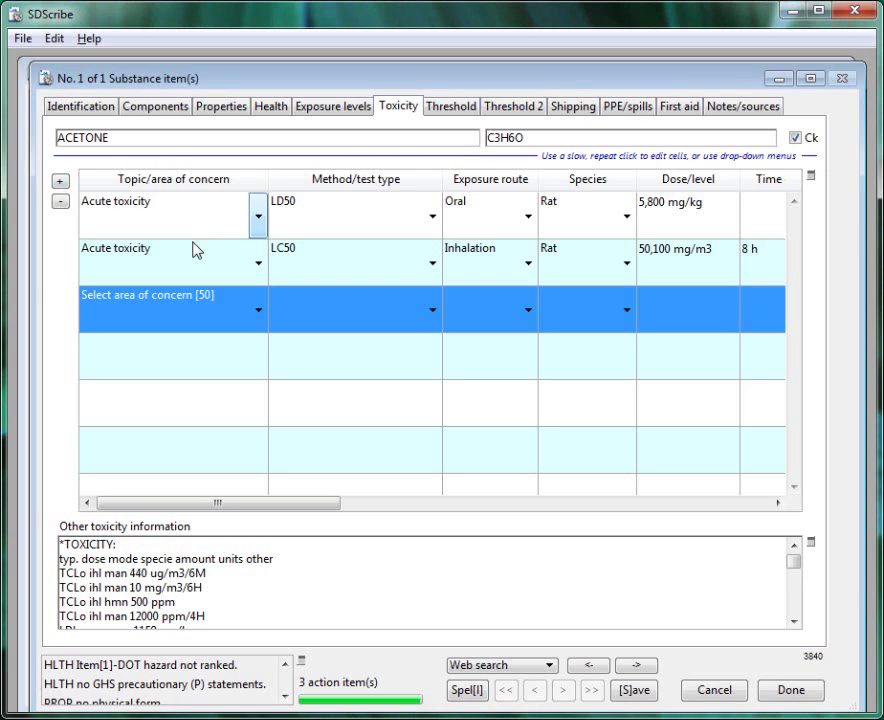
click(262, 316)
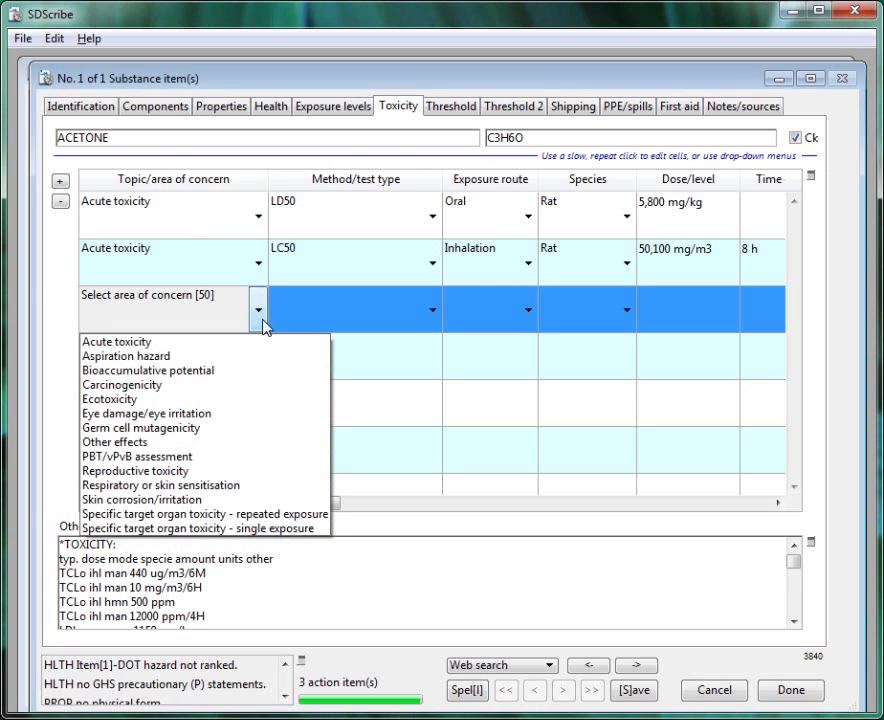
click(128, 355)
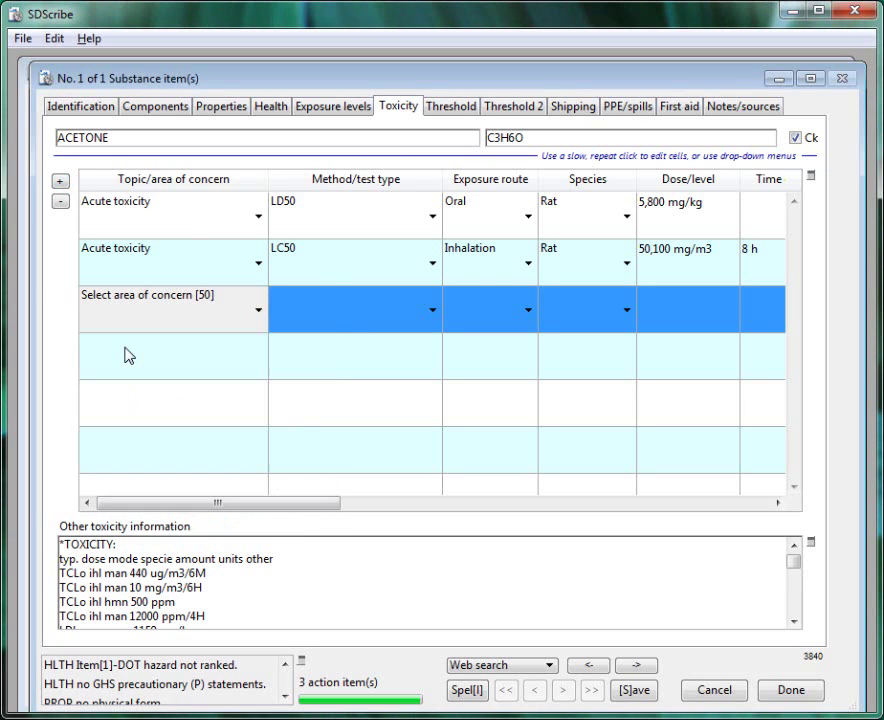
click(432, 313)
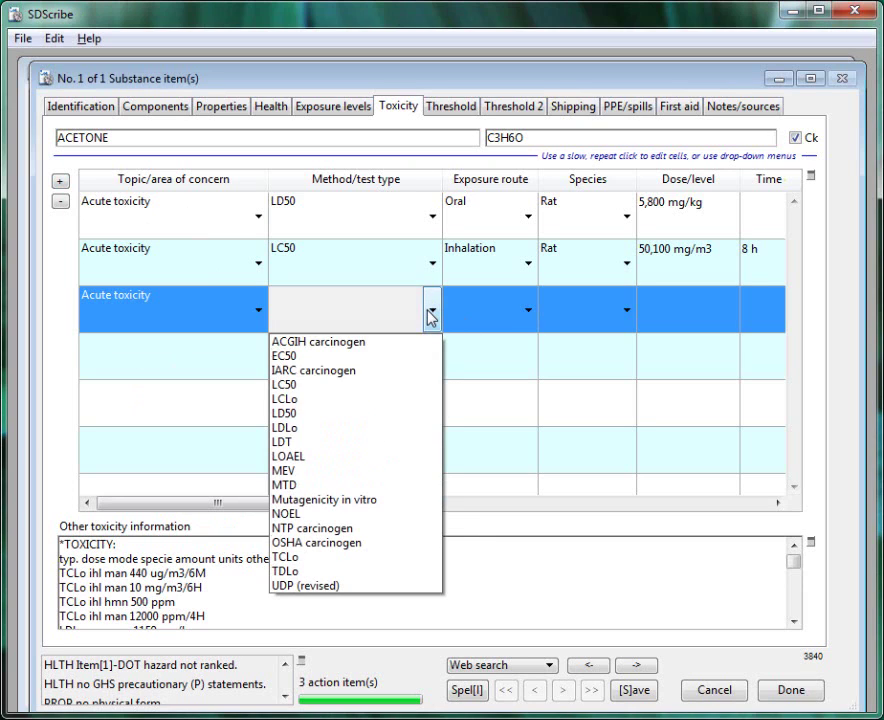
click(288, 413)
click(527, 313)
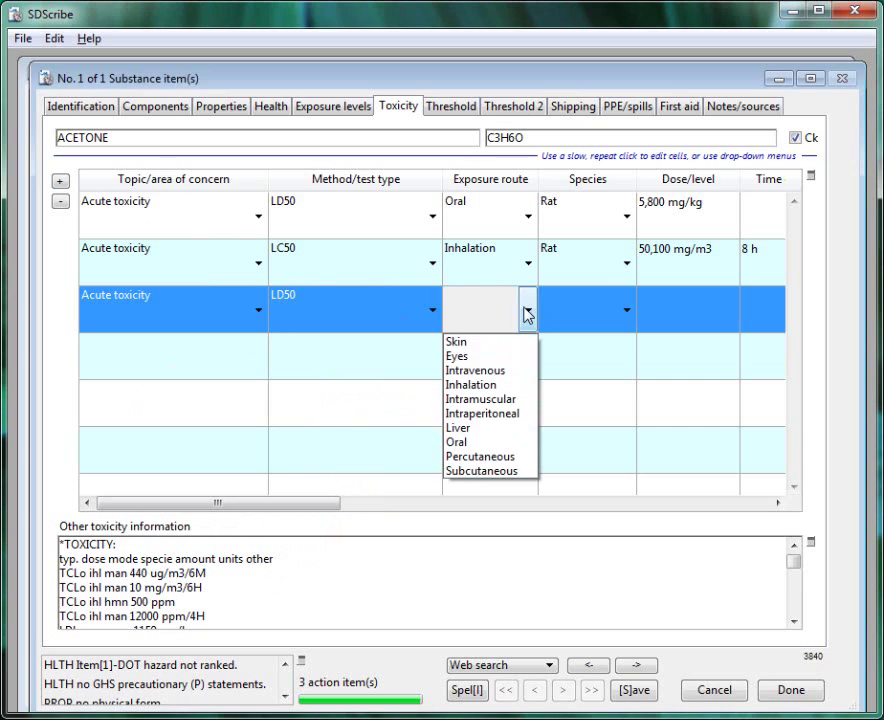
click(459, 346)
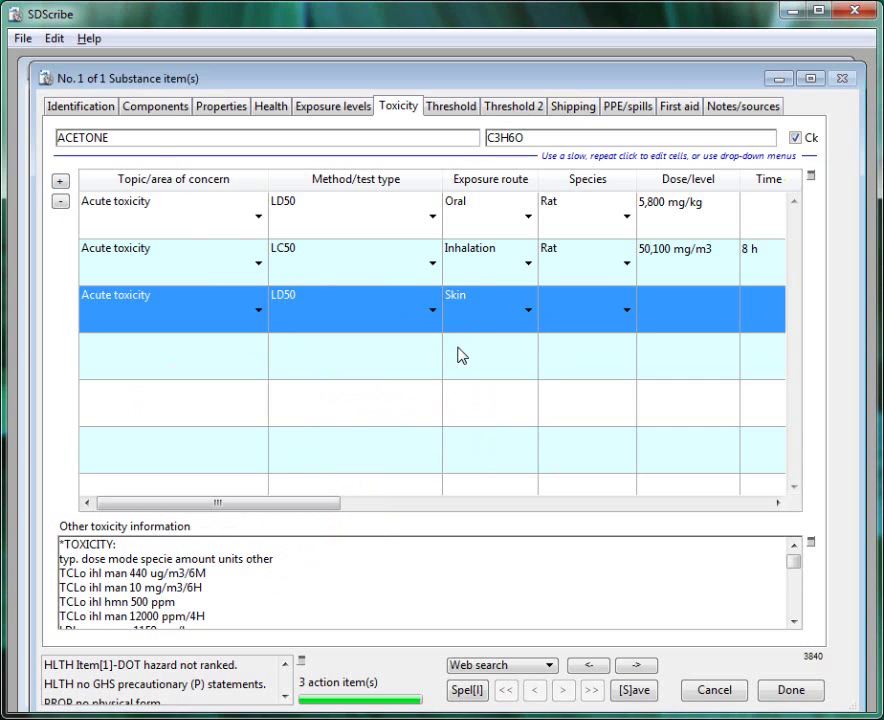
click(625, 312)
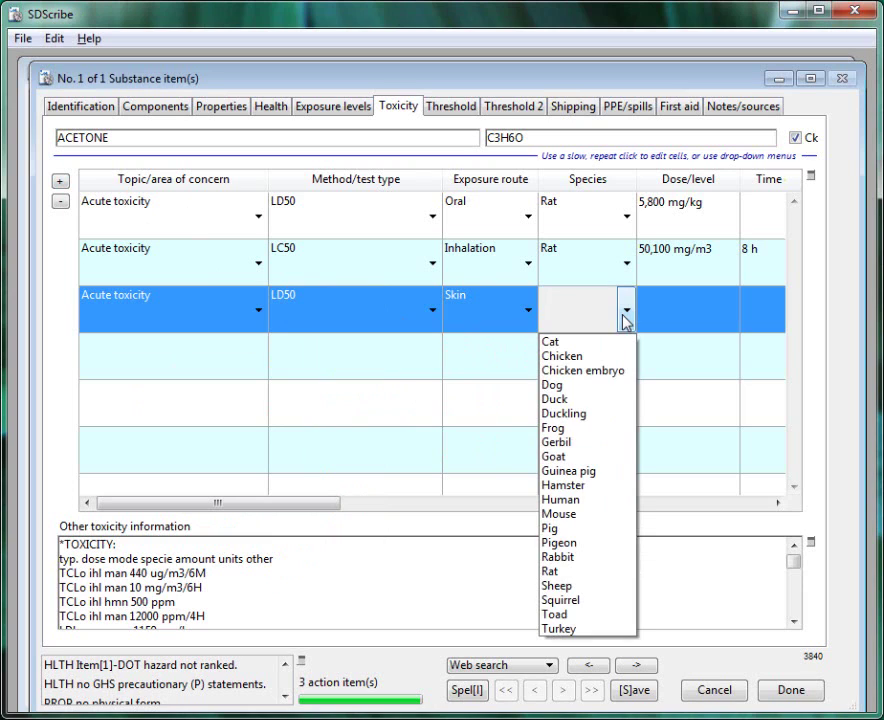
click(585, 471)
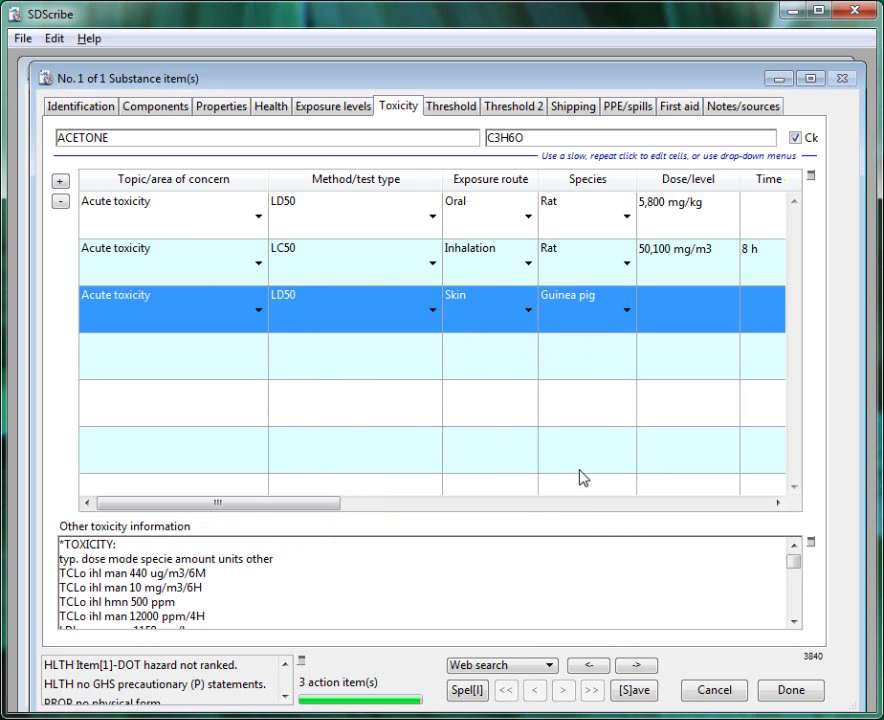
click(650, 296)
text(7,429 mg/kg)
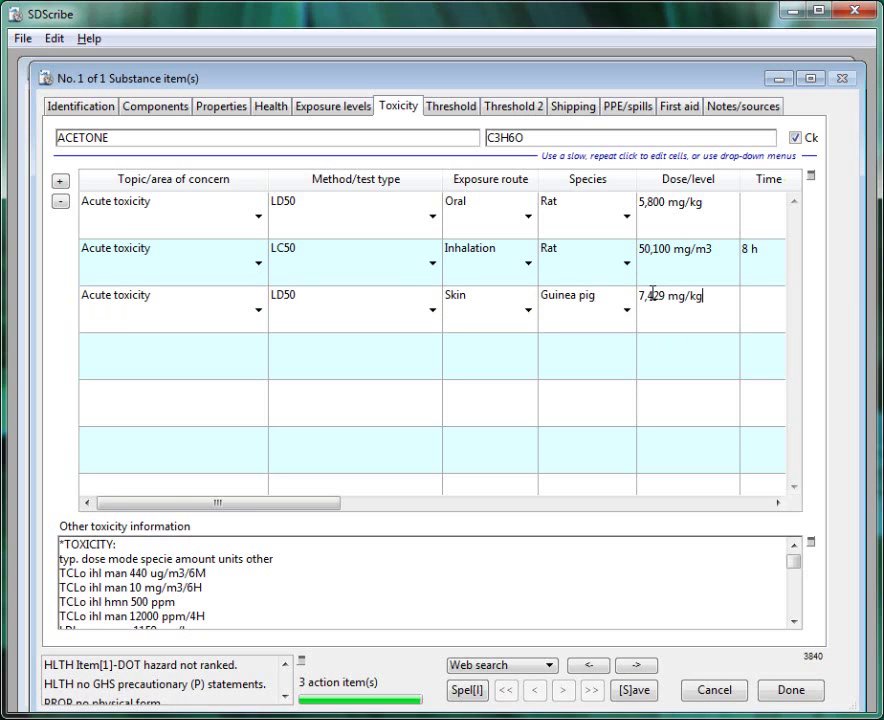
key(Tab)
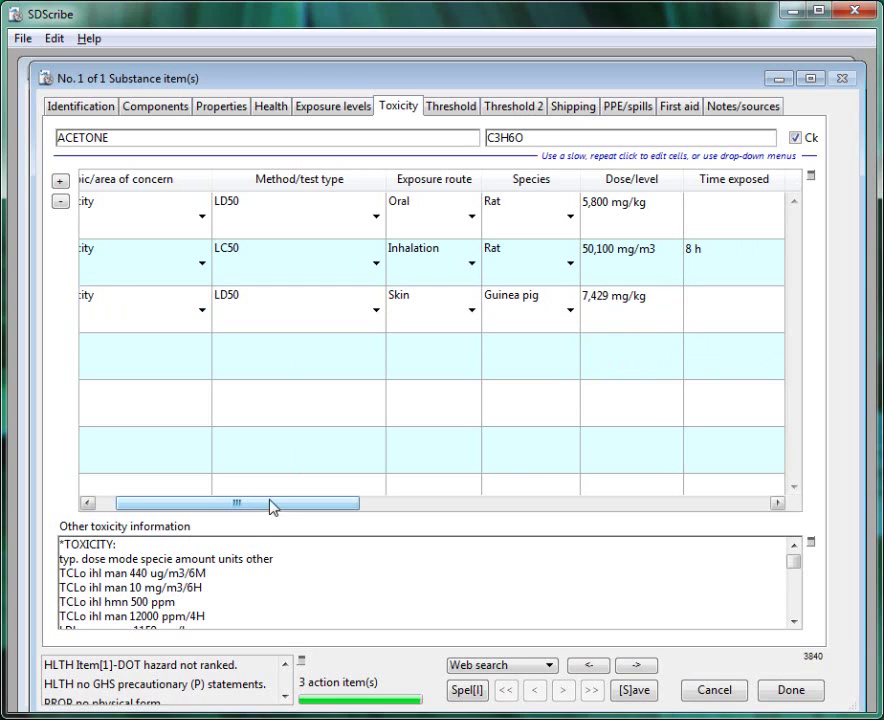
key(Return)
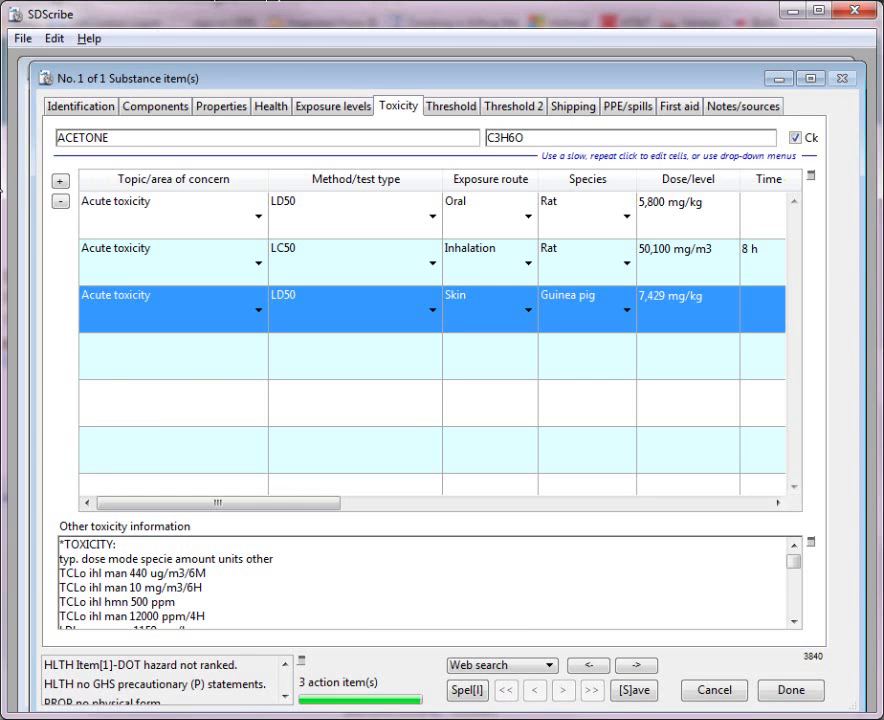
key(alt+Tab)
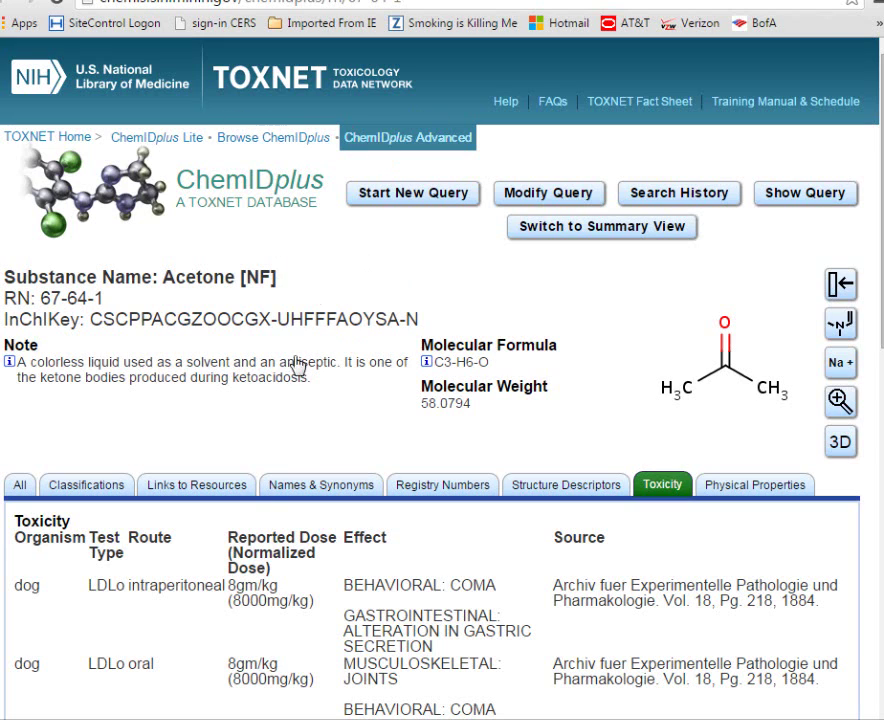
scroll(212, 412, down, 1)
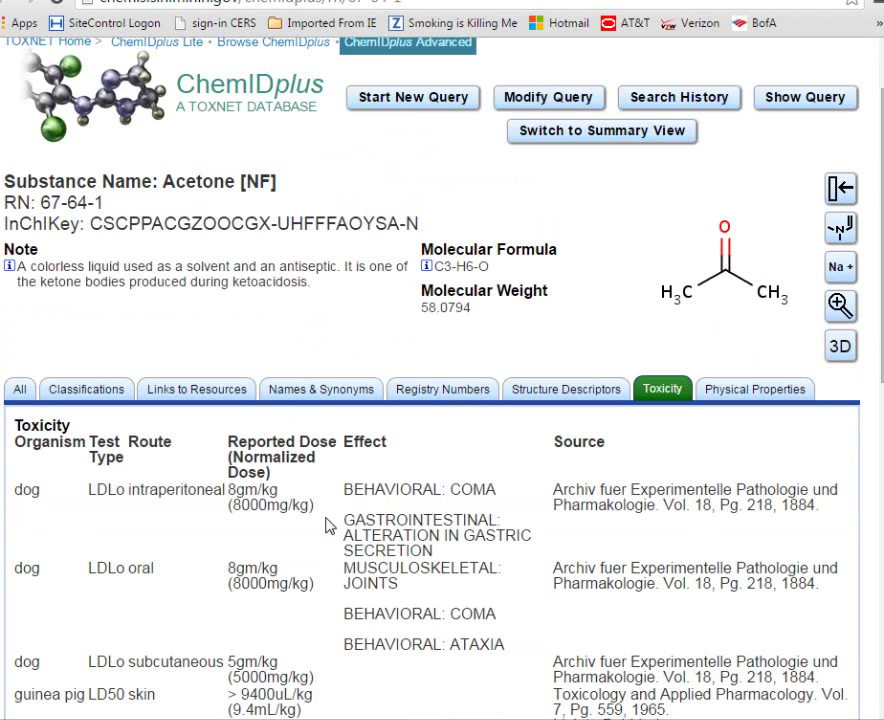
scroll(300, 520, down, 1)
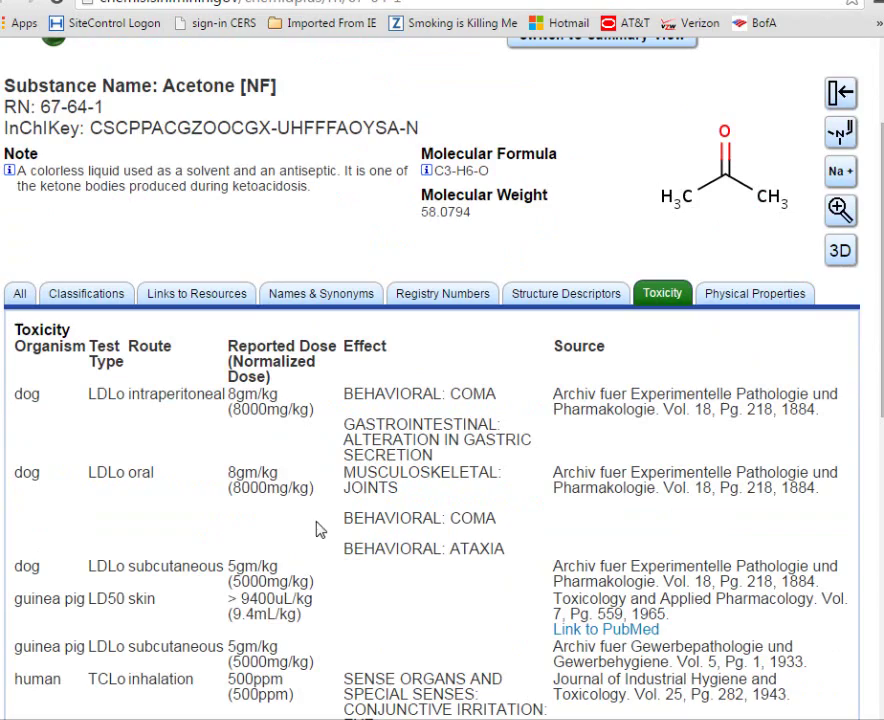
scroll(298, 532, down, 1)
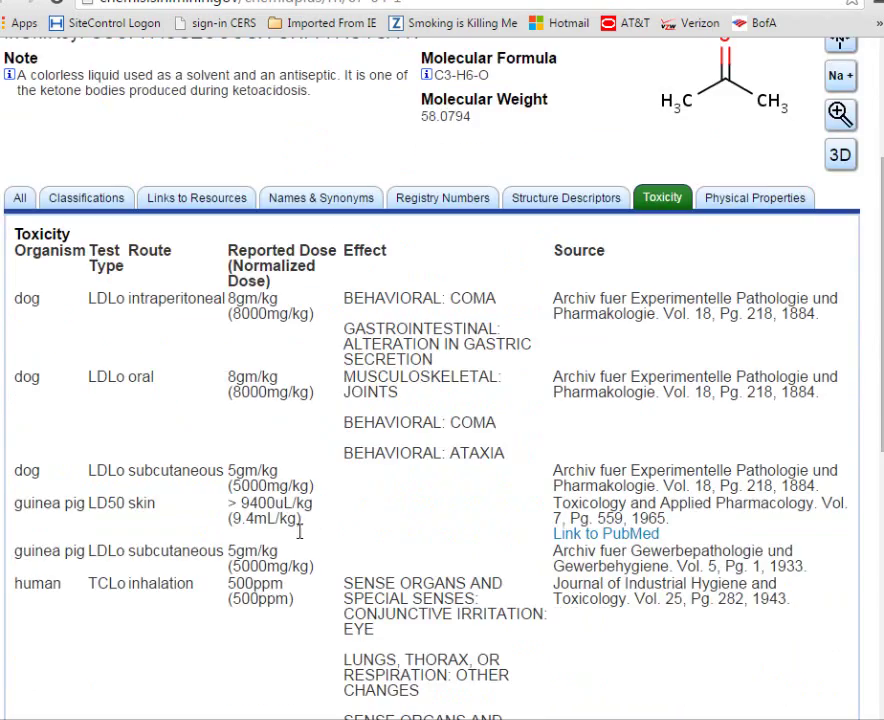
scroll(298, 540, down, 4)
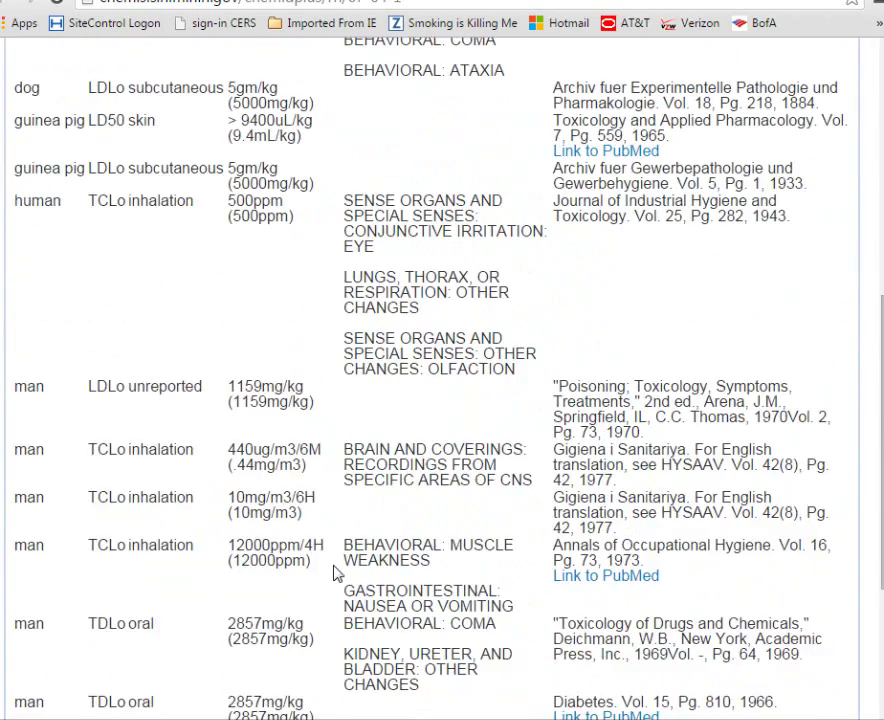
scroll(335, 572, down, 3)
scroll(335, 572, up, 4)
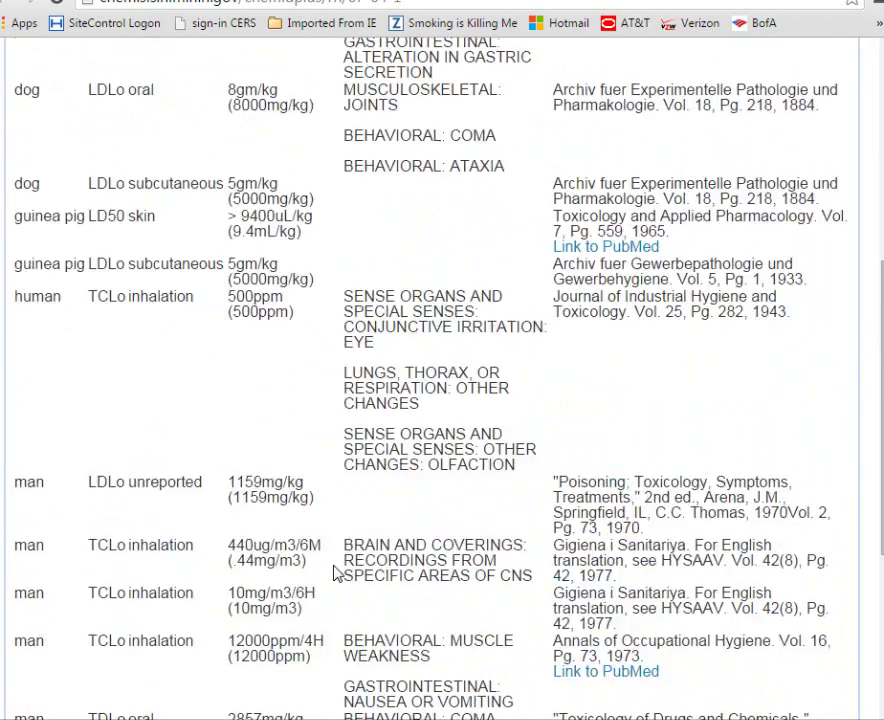
scroll(336, 572, up, 6)
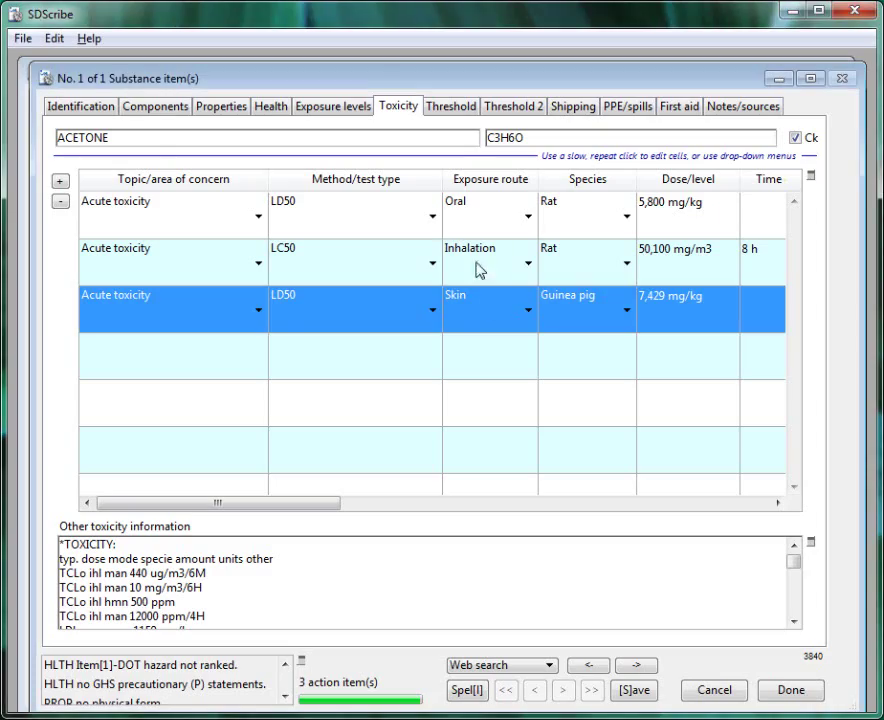
Step: Add a Skin corrosion/irritation row with Skin exposure route and Rabbit species
click(61, 184)
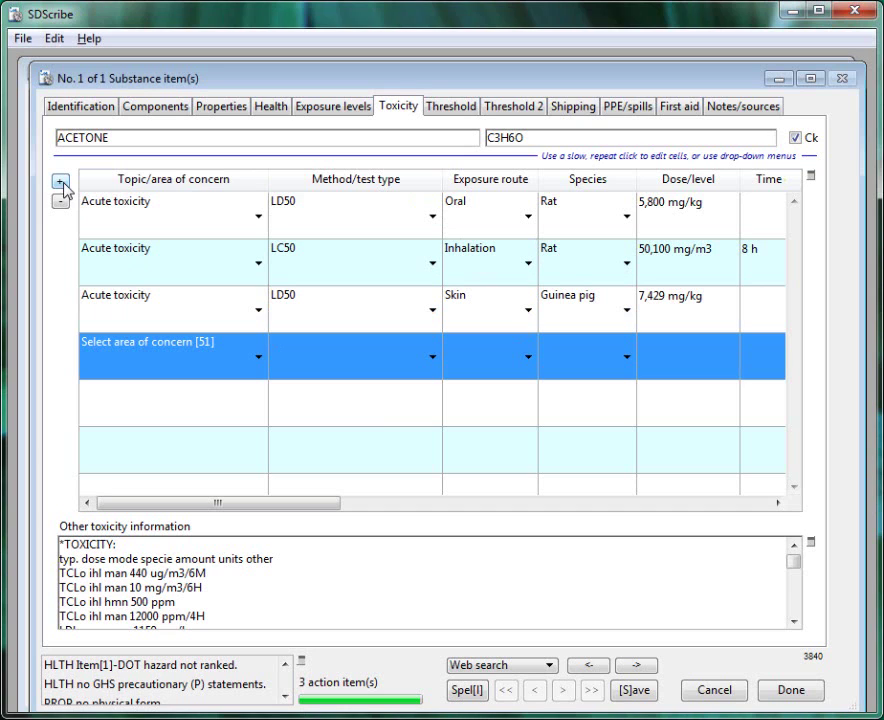
click(257, 357)
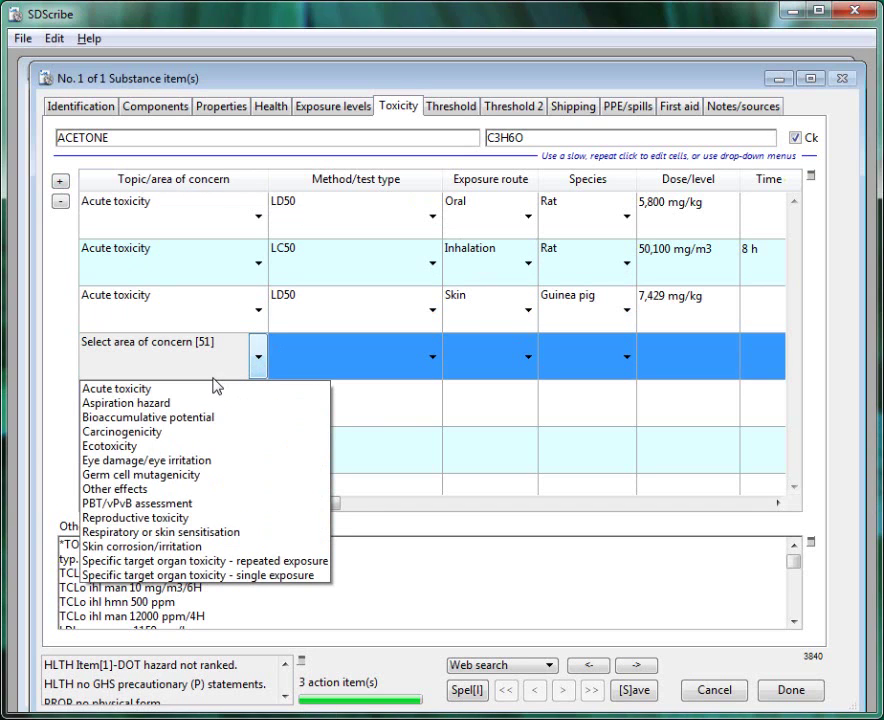
click(150, 546)
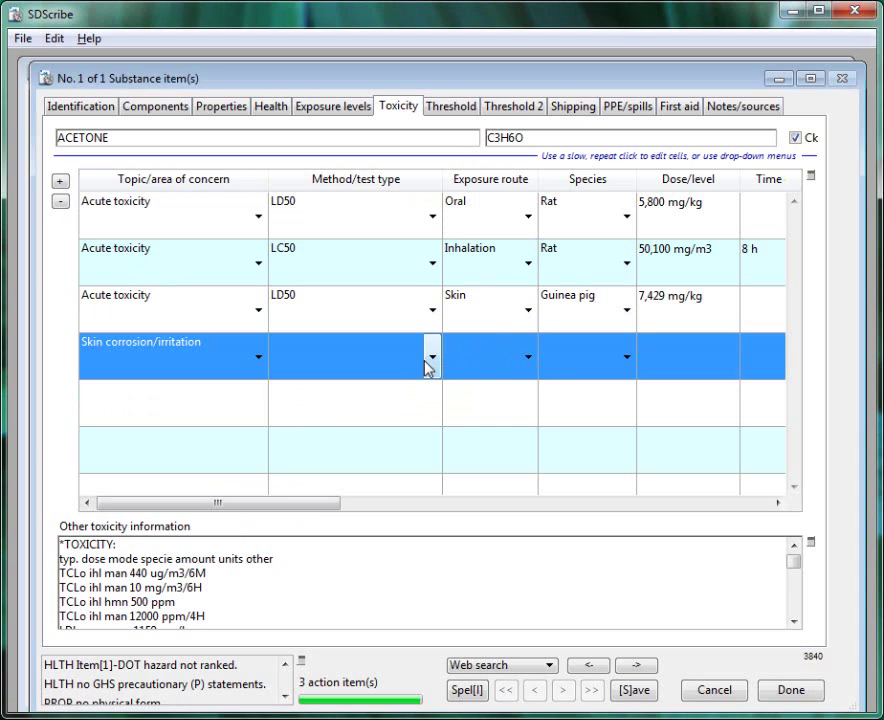
click(529, 364)
click(475, 390)
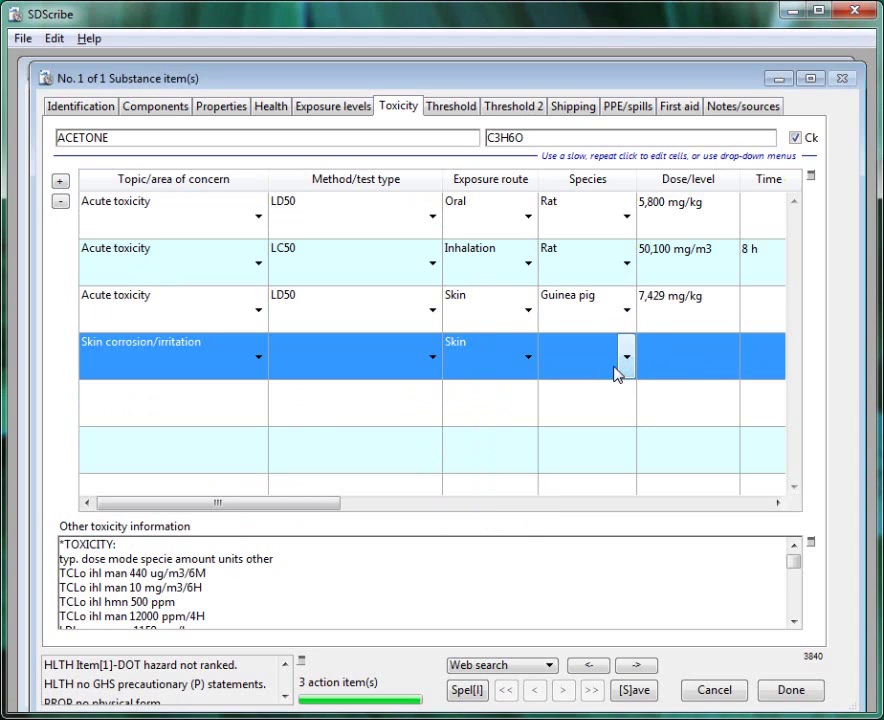
click(641, 362)
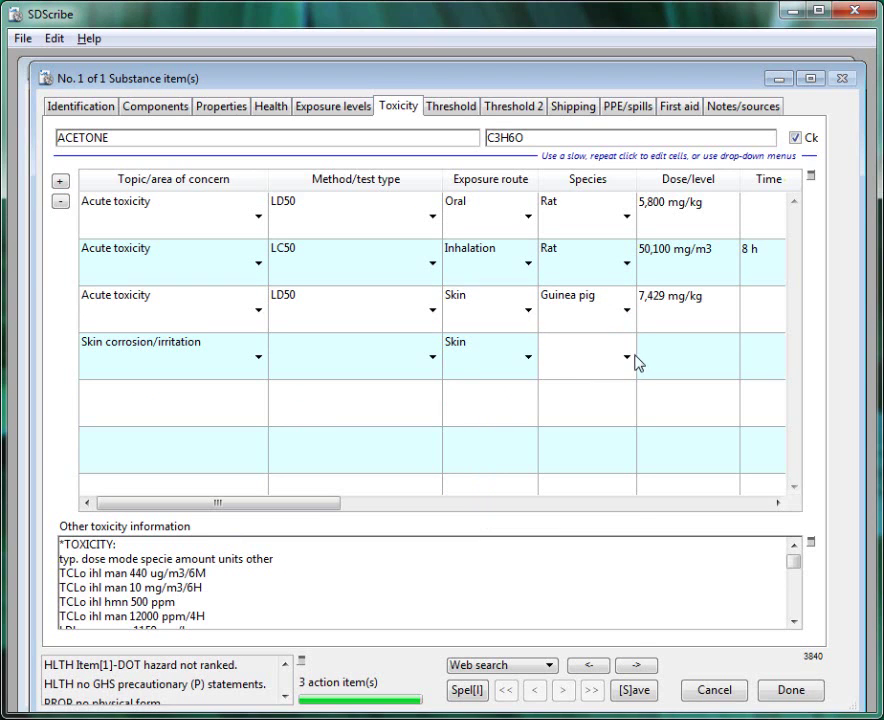
click(627, 358)
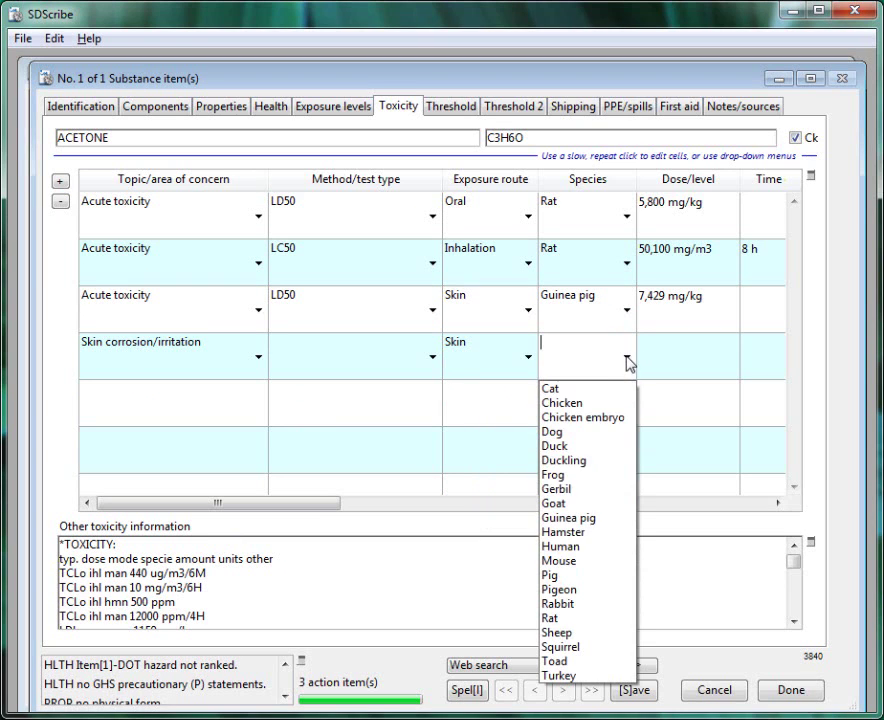
click(557, 604)
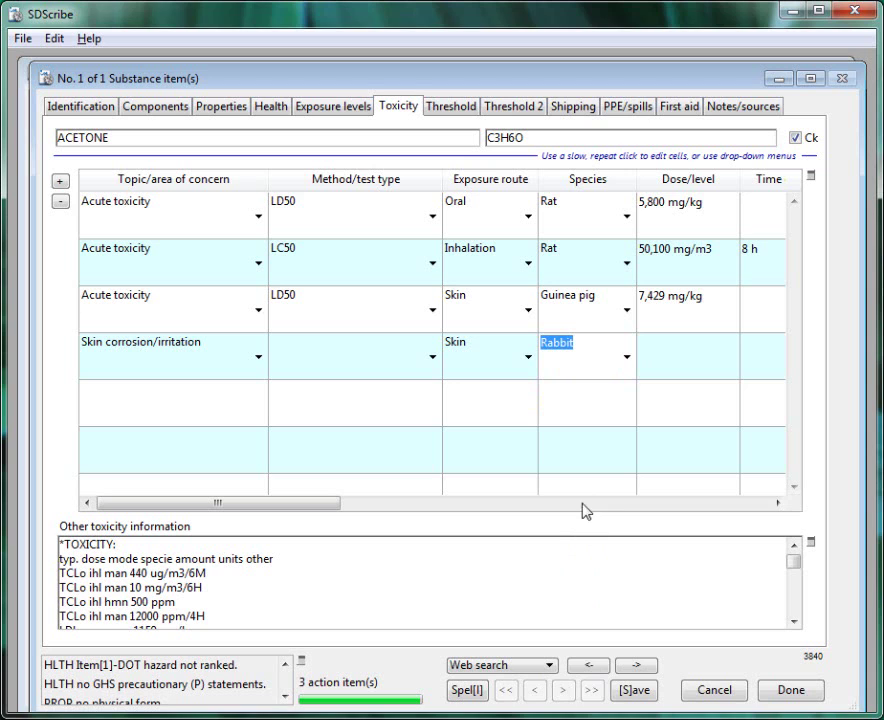
Step: Give the skin corrosion row a 24 hr exposure time and insert a blank row above it
drag(318, 505, 446, 507)
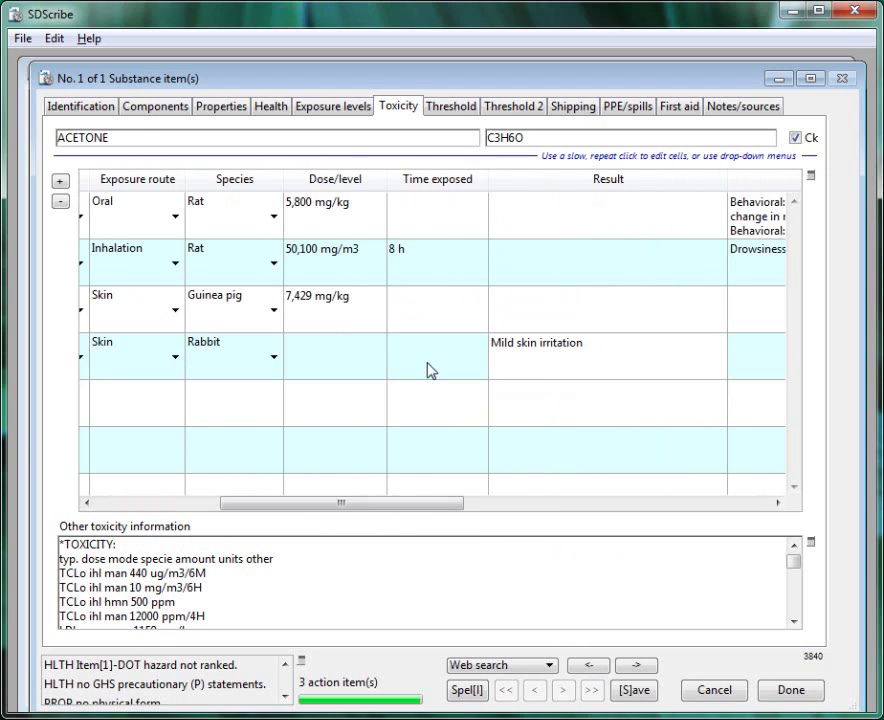
click(428, 367)
click(420, 355)
click(607, 355)
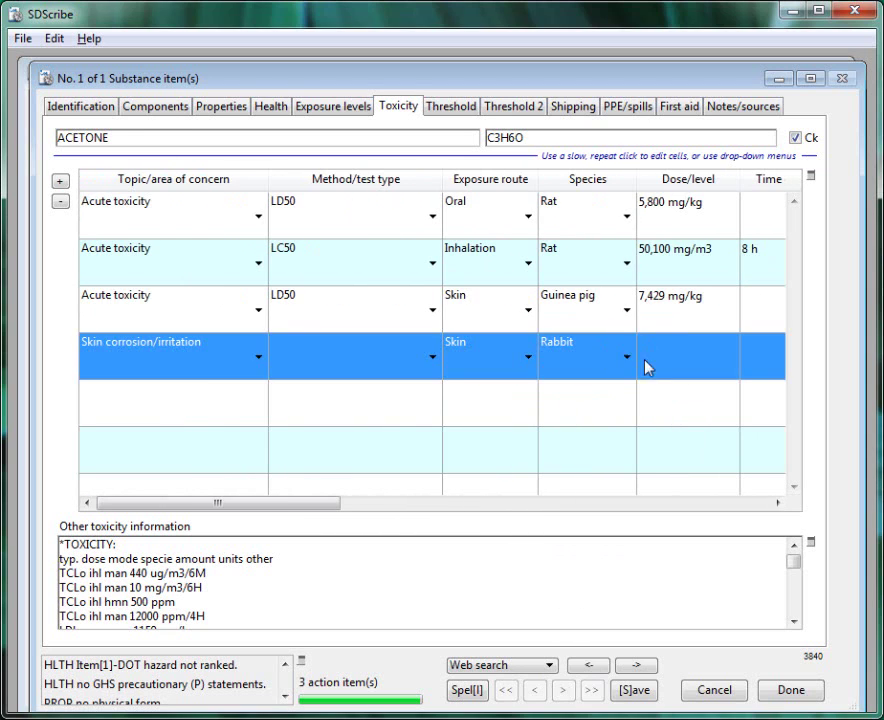
click(645, 367)
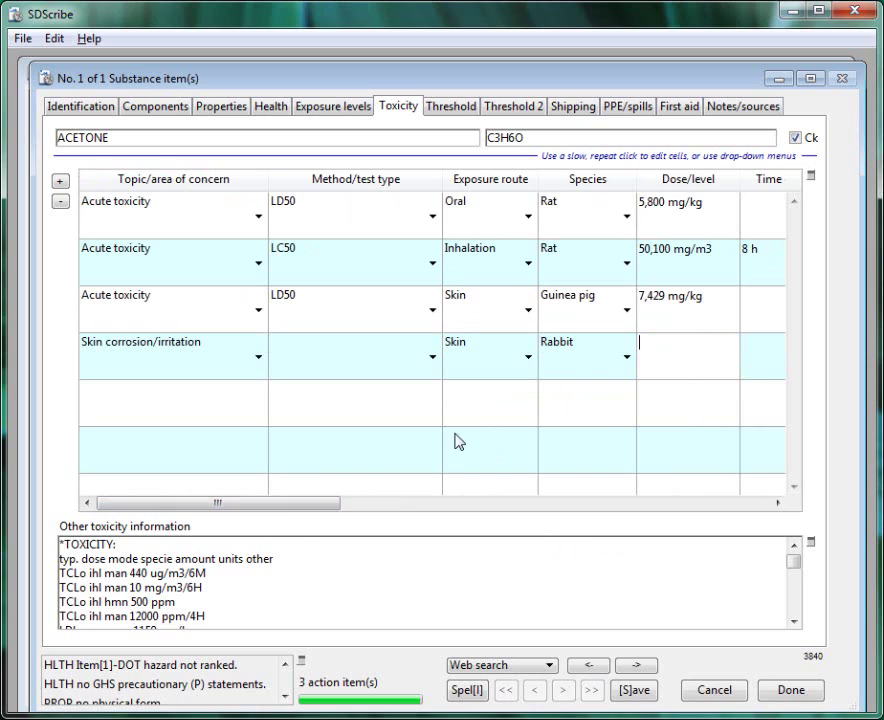
click(760, 370)
text(24 hr)
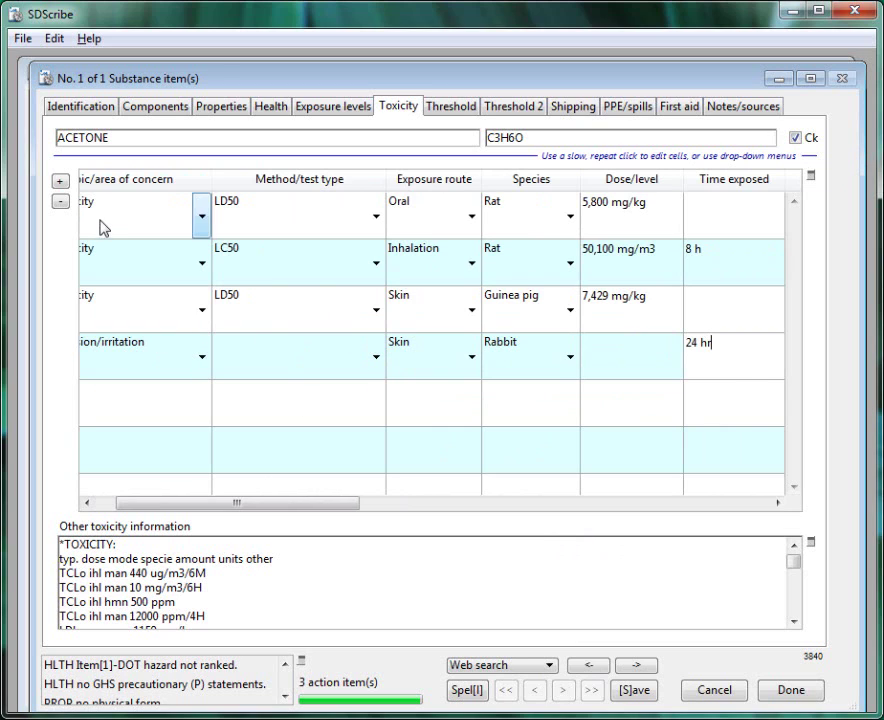
drag(238, 507, 219, 507)
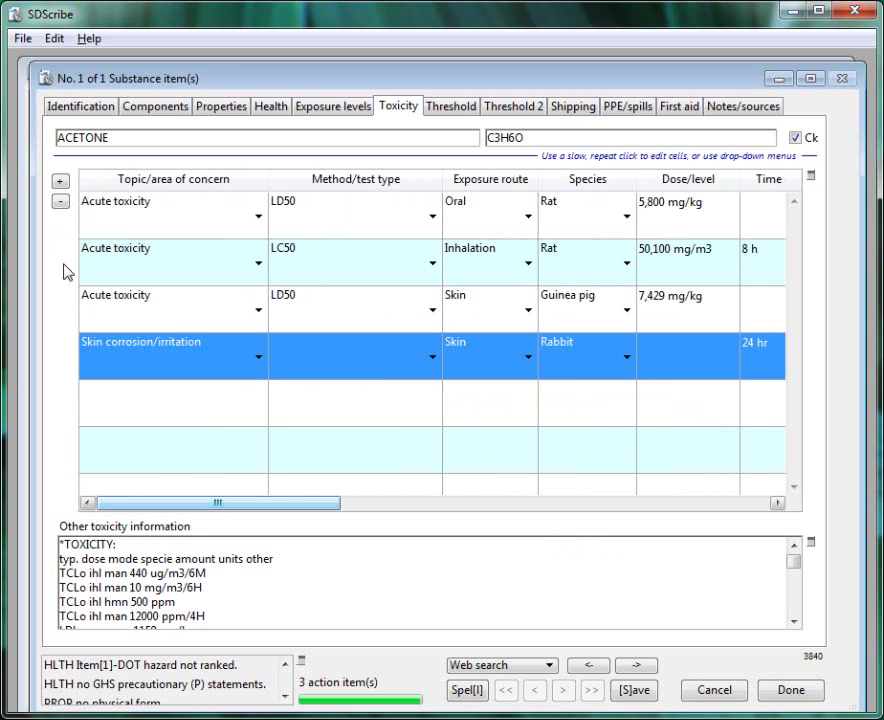
click(59, 183)
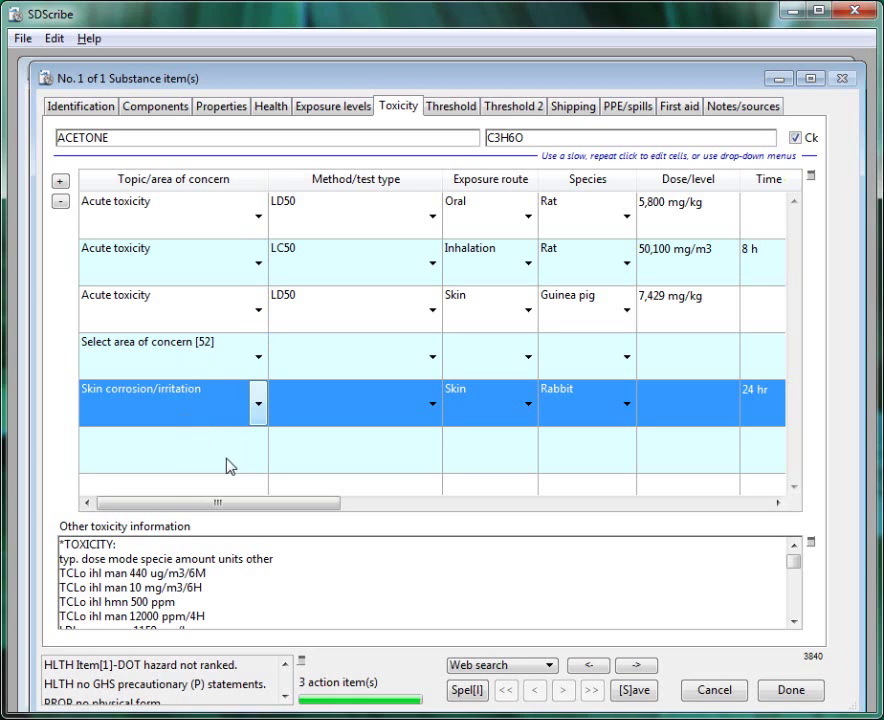
Step: Fill the blank row as Eye damage/eye irritation, Rabbit, 24 hr, result Eye irritation
click(258, 356)
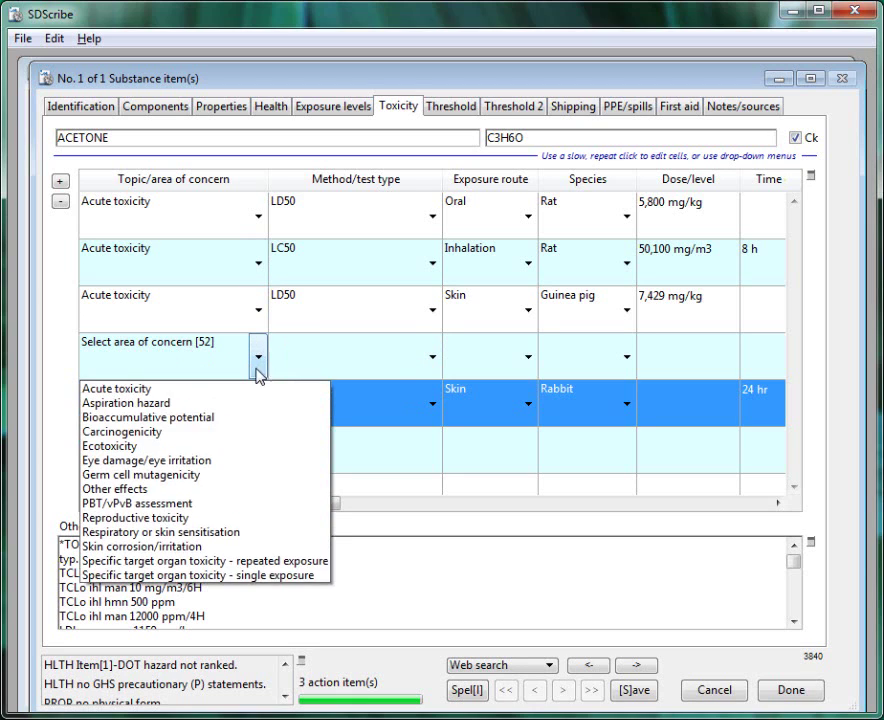
click(186, 462)
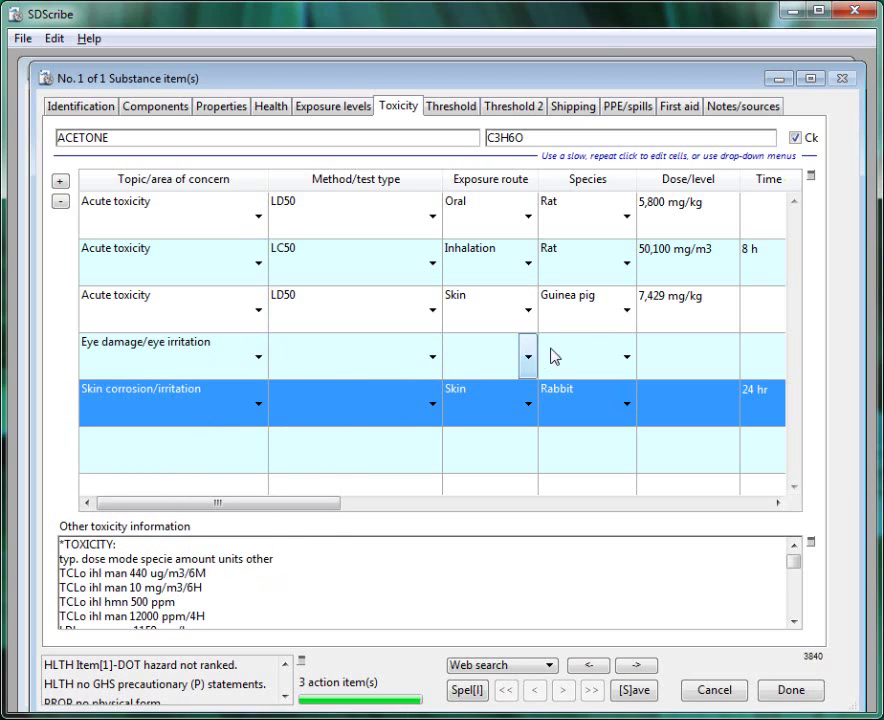
click(627, 357)
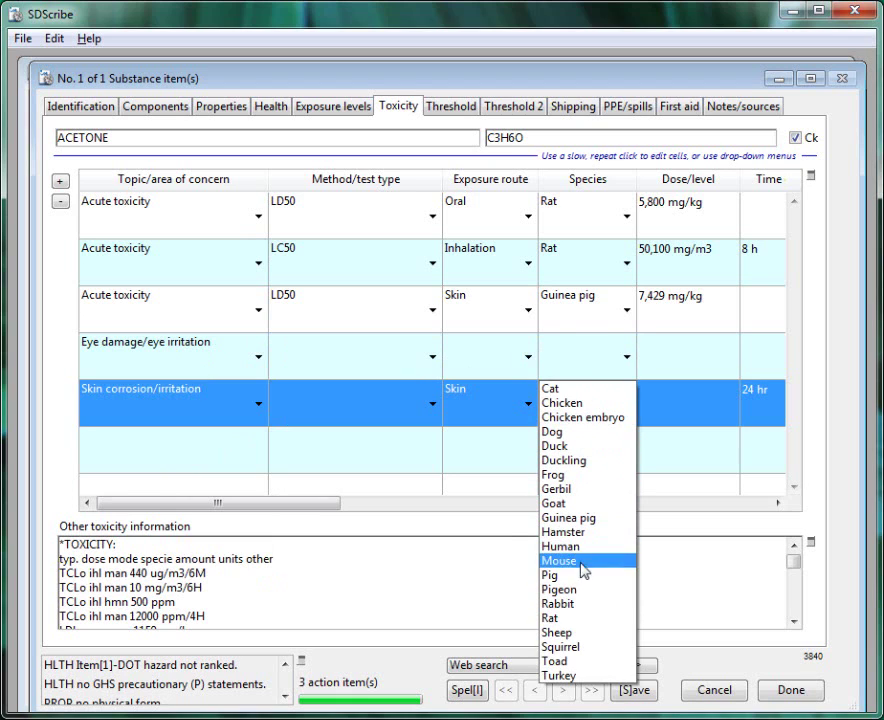
click(568, 604)
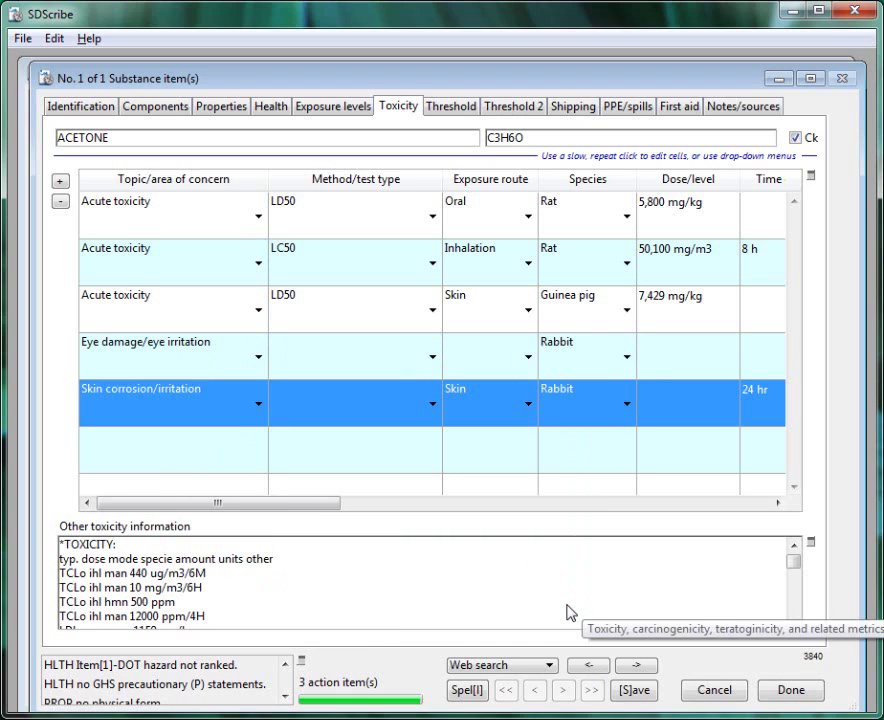
click(723, 345)
text(24 hr)
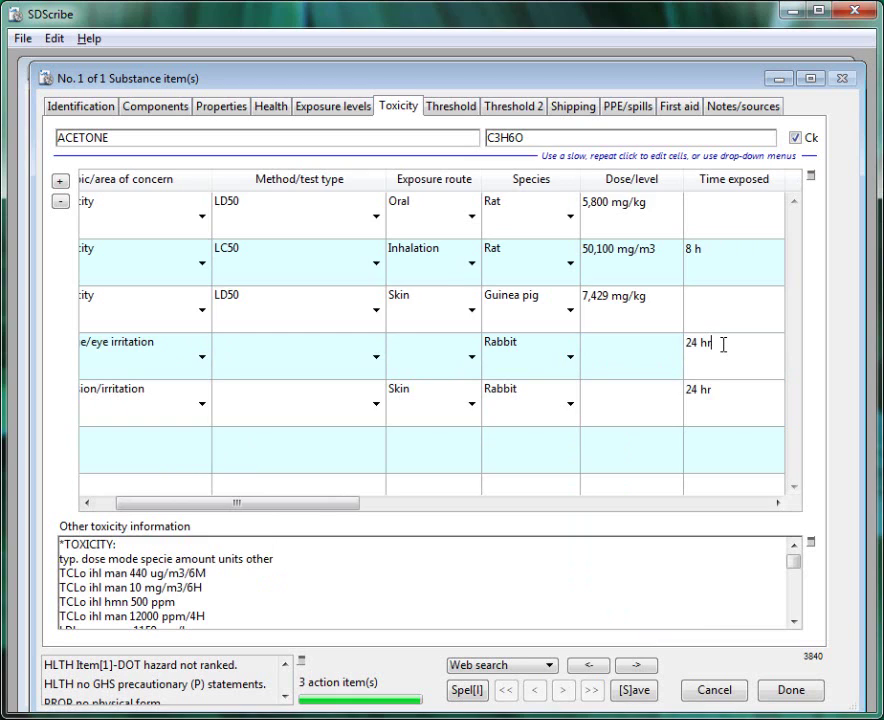
key(Tab)
text(E)
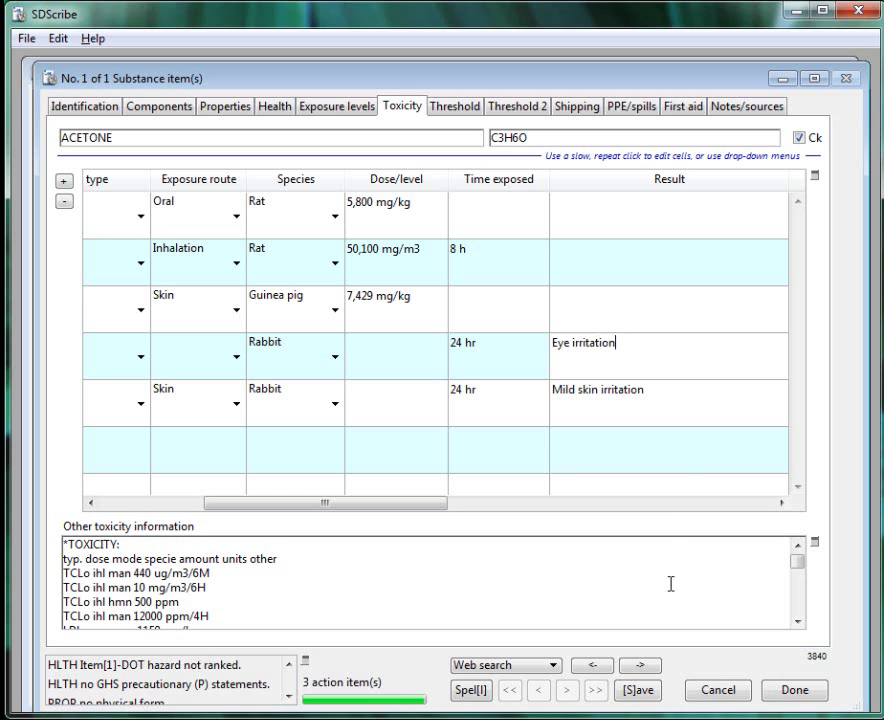
click(624, 690)
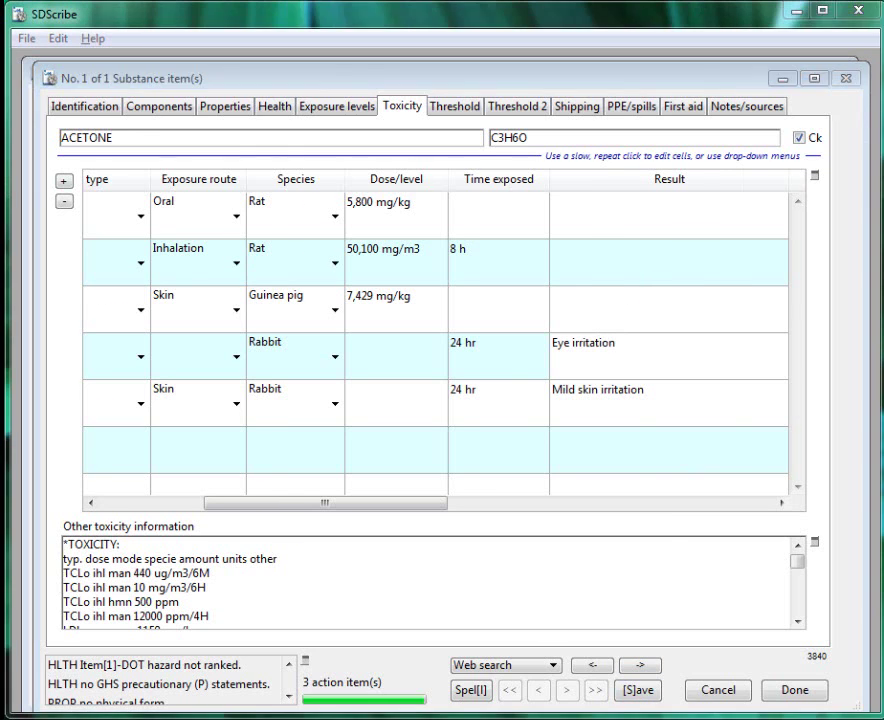
Step: Add another blank toxicity row and scroll to review the carcinogenicity, mutagenicity and reproductive toxicity rows
click(64, 183)
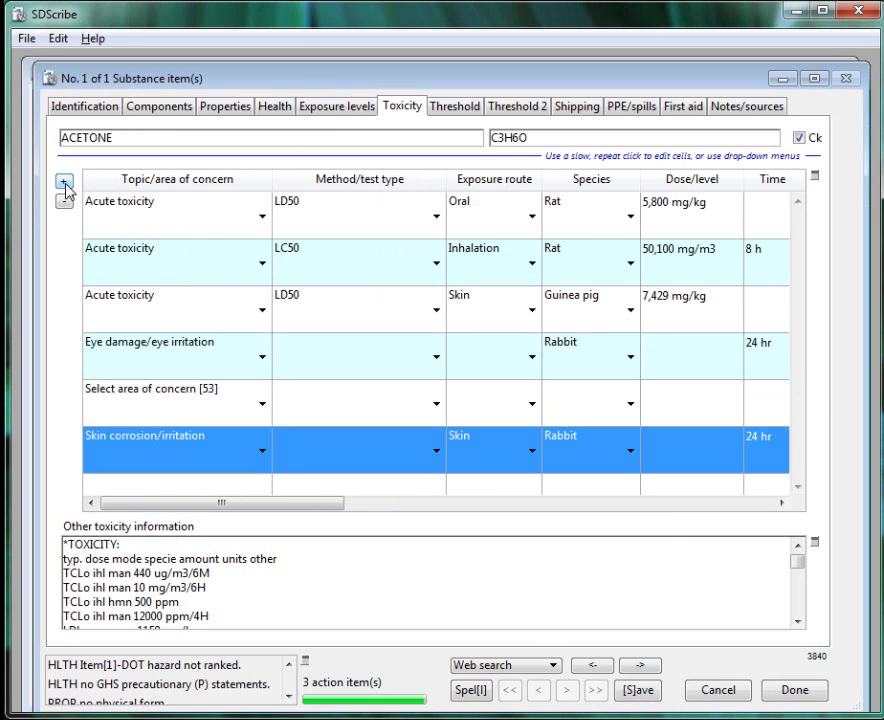
click(264, 410)
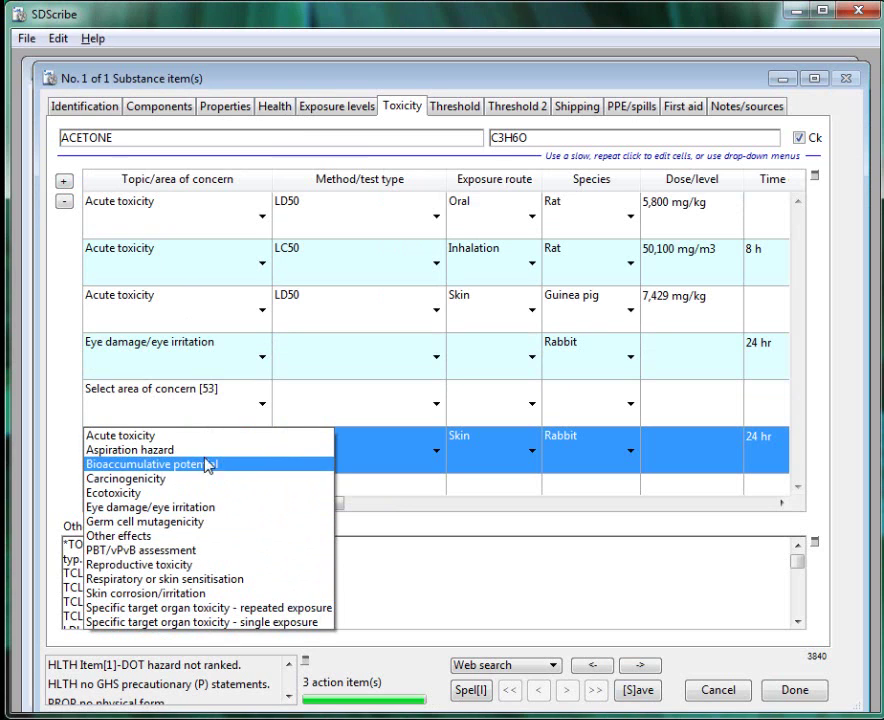
click(62, 384)
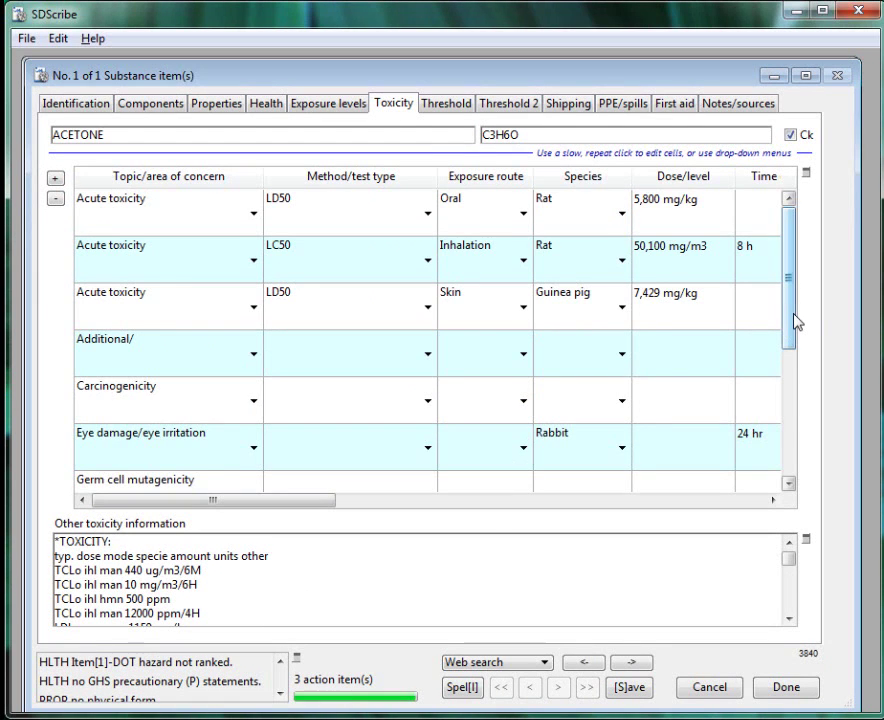
mouse_move(795, 322)
mouse_down()
mouse_move(812, 398)
mouse_move(806, 448)
mouse_move(791, 430)
mouse_move(785, 276)
mouse_move(792, 402)
mouse_up()
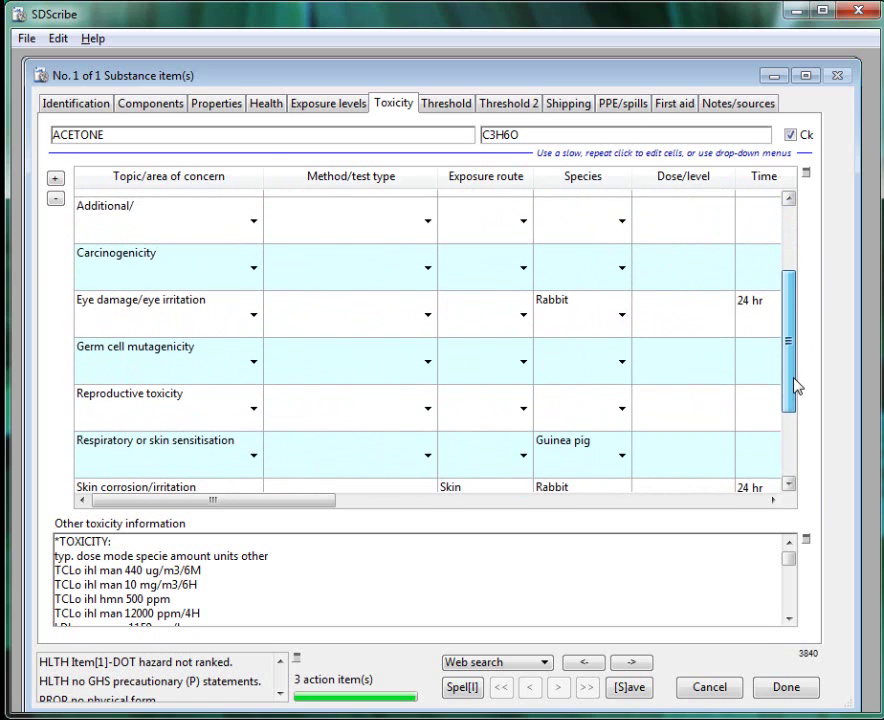
Step: Return to the safety data sheet and select the LD50 Oral, LC50 Inhalation and LD50 Skin rows
click(787, 688)
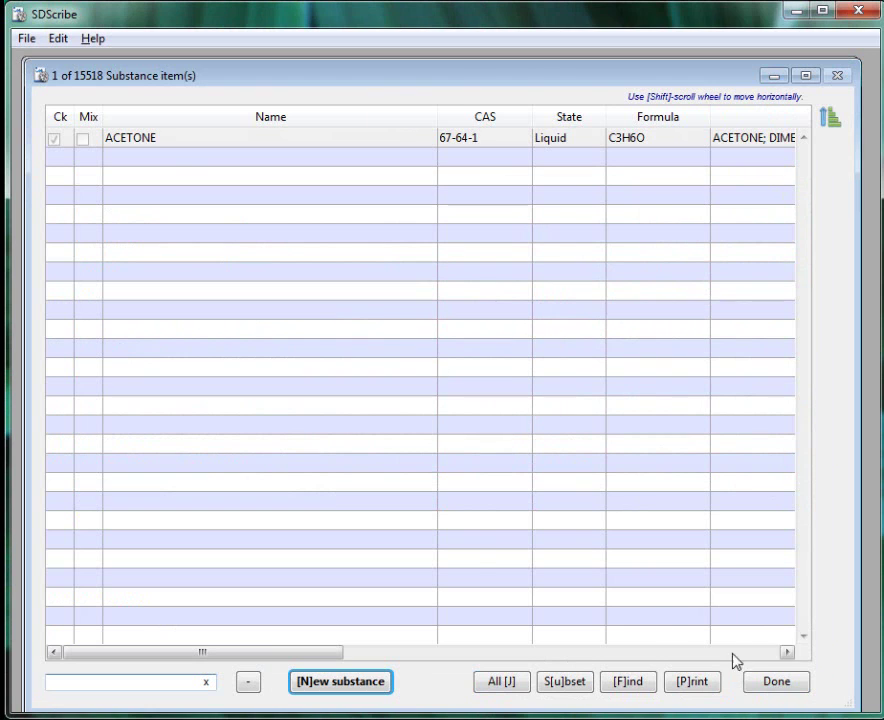
click(758, 680)
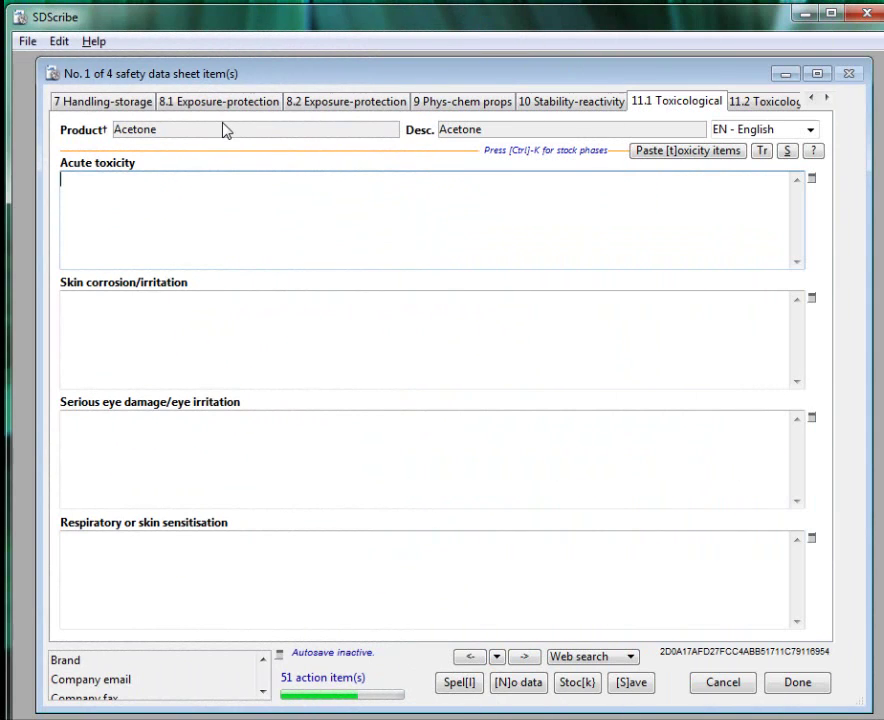
click(672, 158)
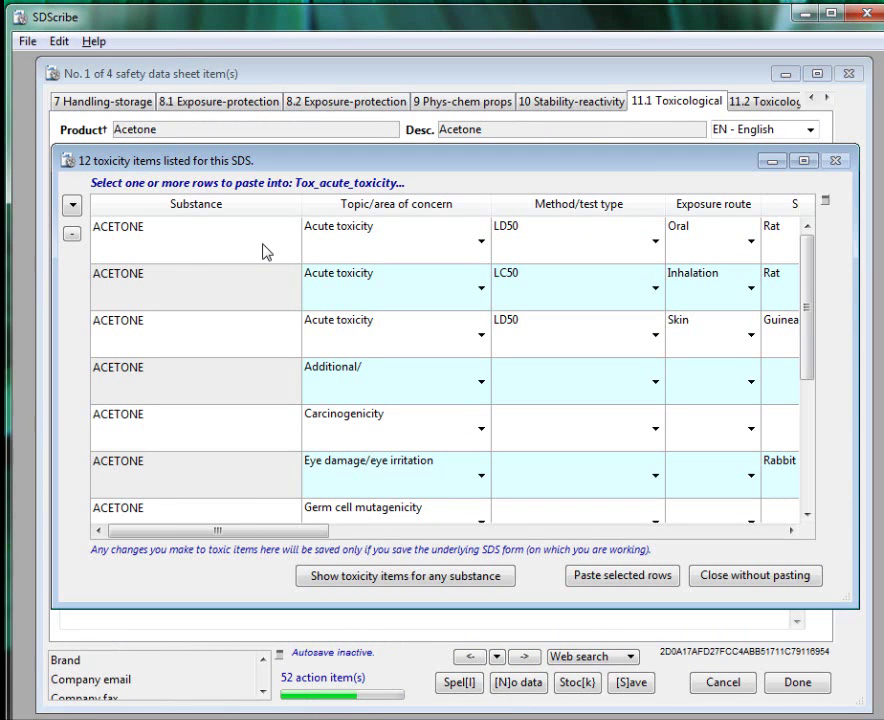
click(203, 250)
ctrl+click(205, 292)
ctrl+click(249, 331)
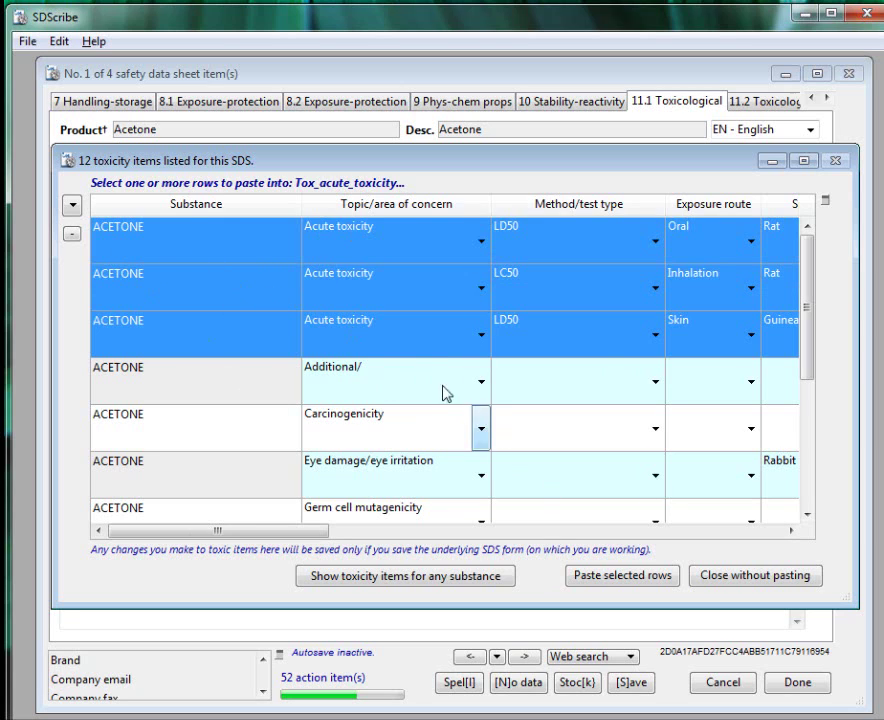
Step: Paste the acute toxicity entries, then the Skin corrosion/irritation entry into its field
click(614, 578)
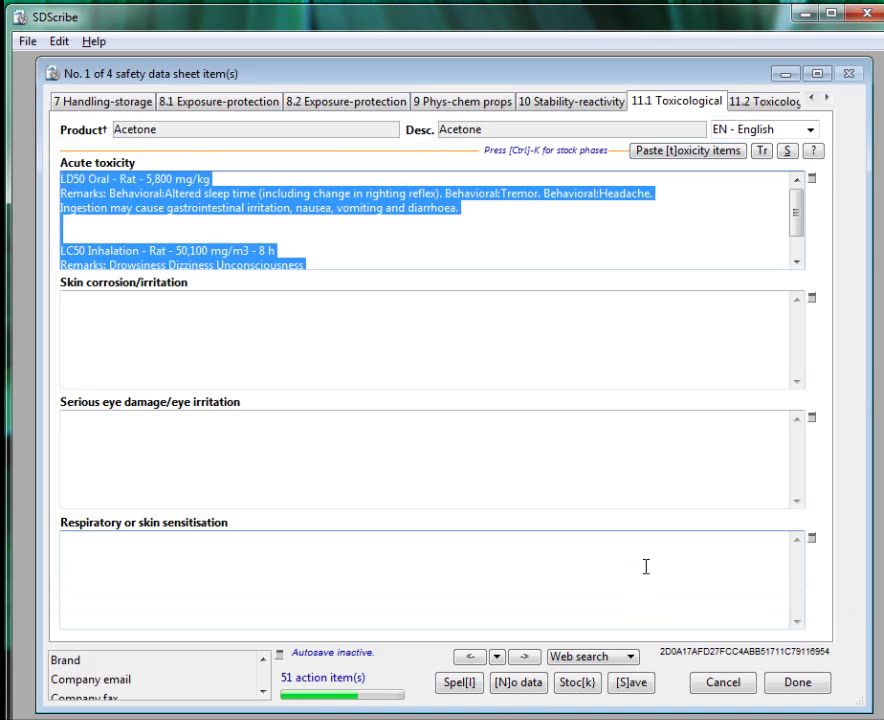
click(98, 305)
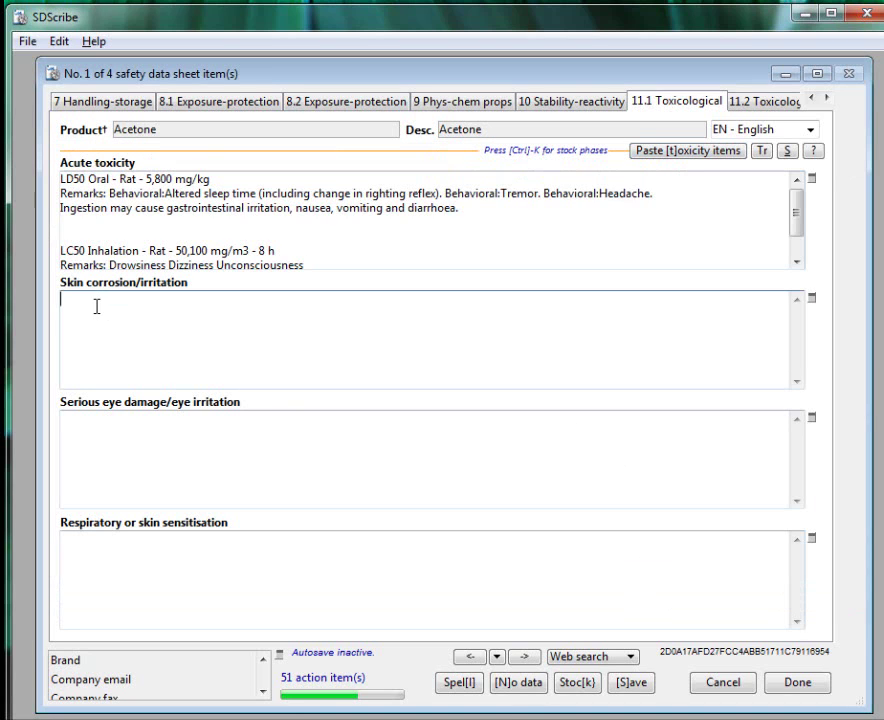
click(655, 153)
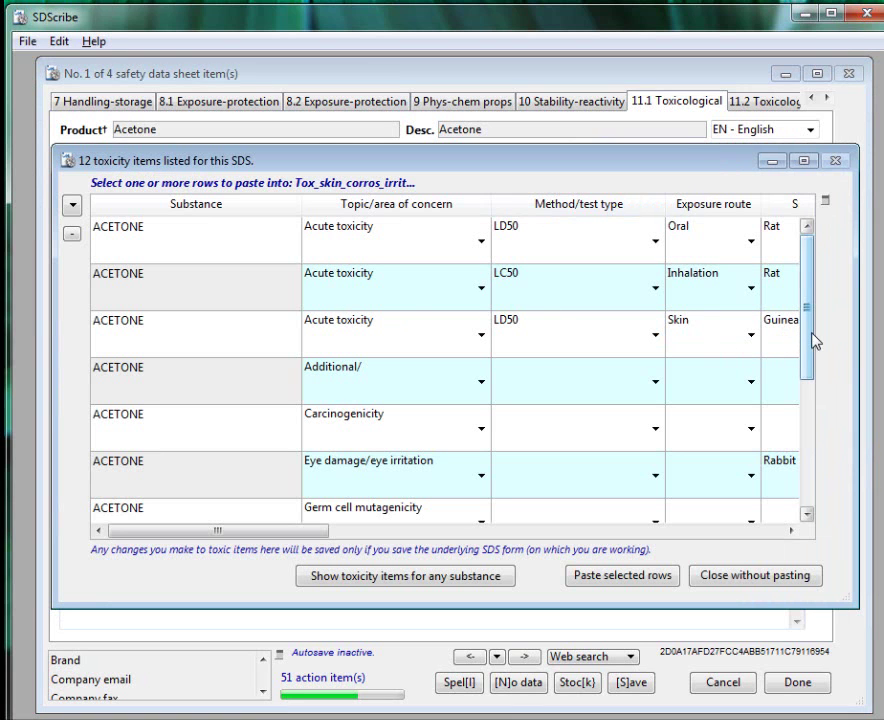
drag(812, 340, 801, 470)
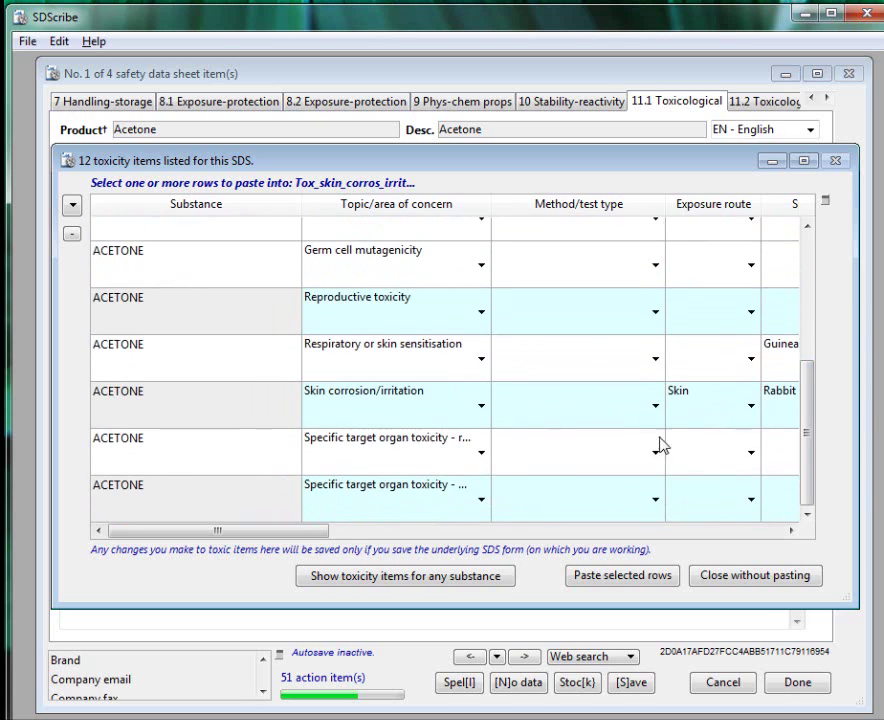
double_click(197, 420)
Step: Paste the Eye damage/eye irritation entry into the Serious eye damage field
click(110, 430)
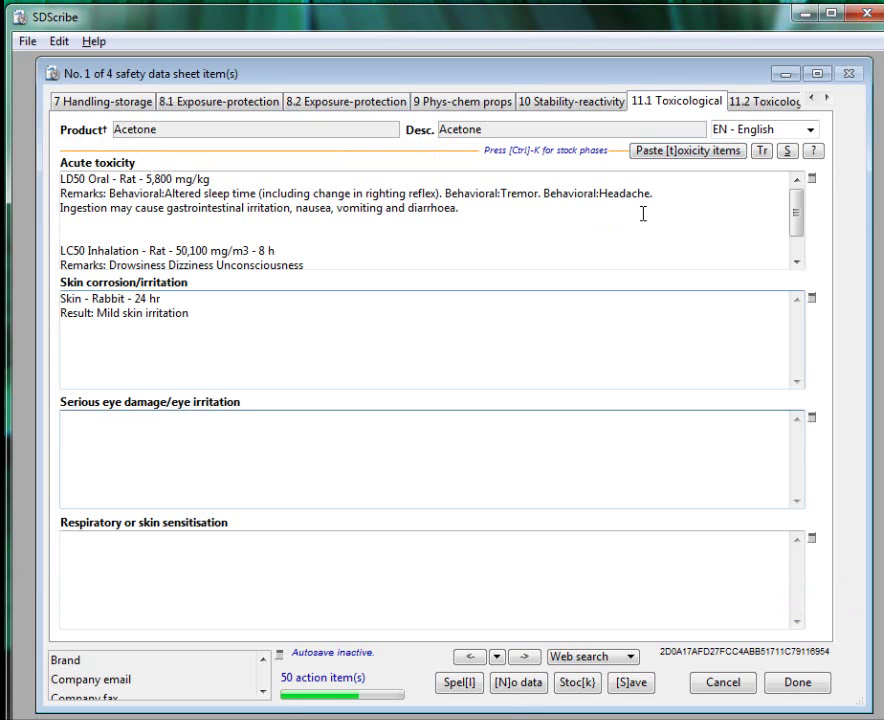
click(637, 160)
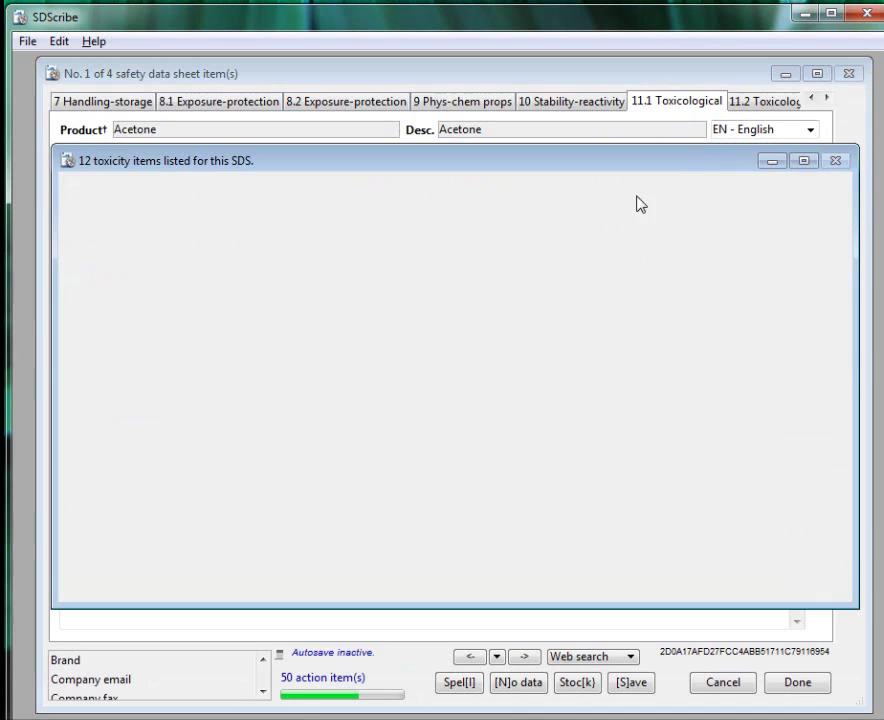
scroll(430, 343, down, 1)
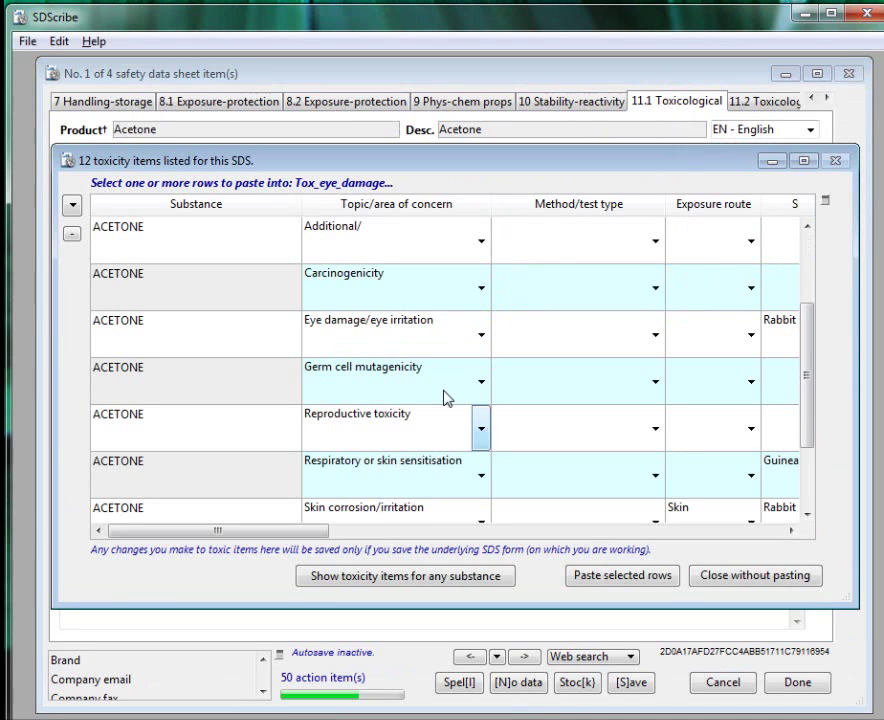
double_click(361, 341)
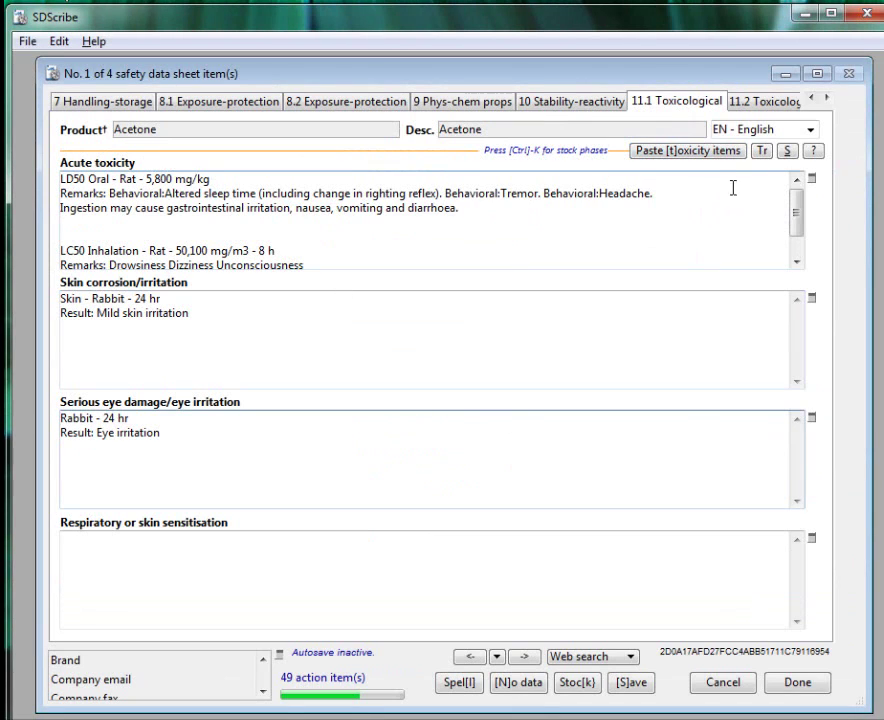
Step: In the zoomed Acute toxicity text, add a blank line after LD50 Oral and remove the extra one
click(812, 179)
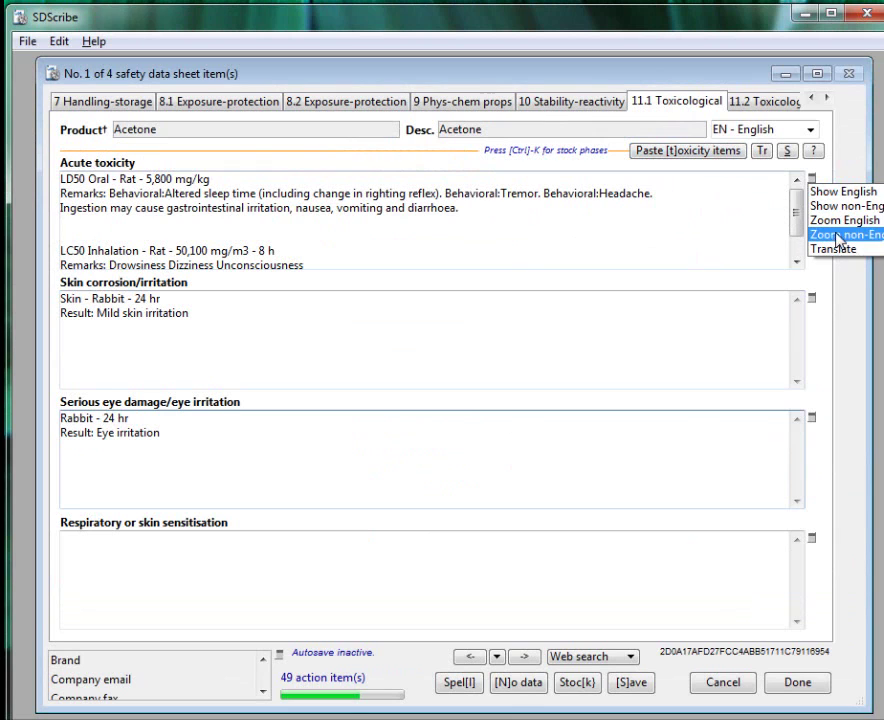
click(830, 220)
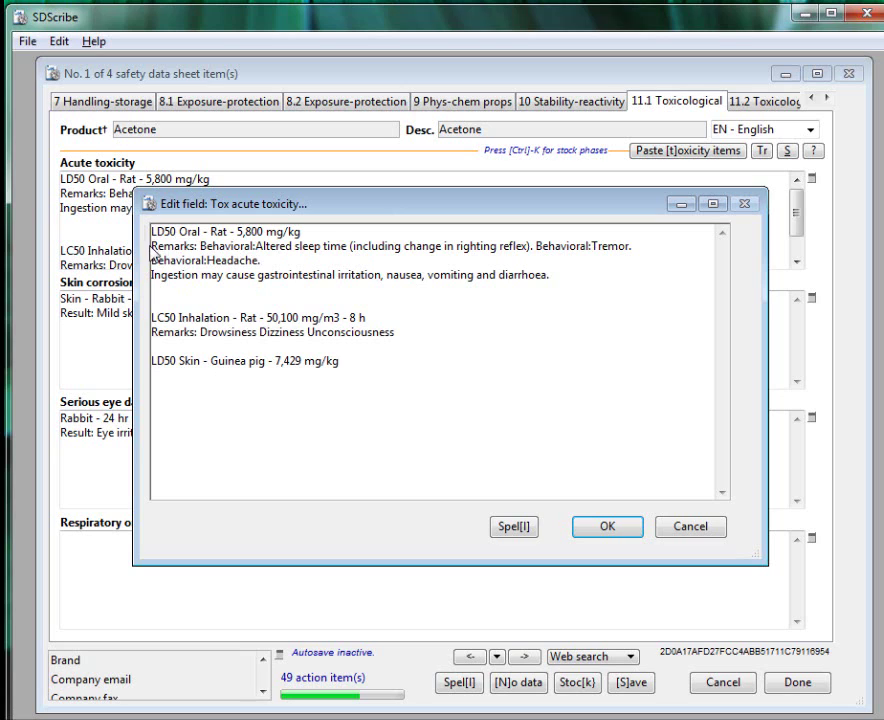
click(316, 234)
key(Return)
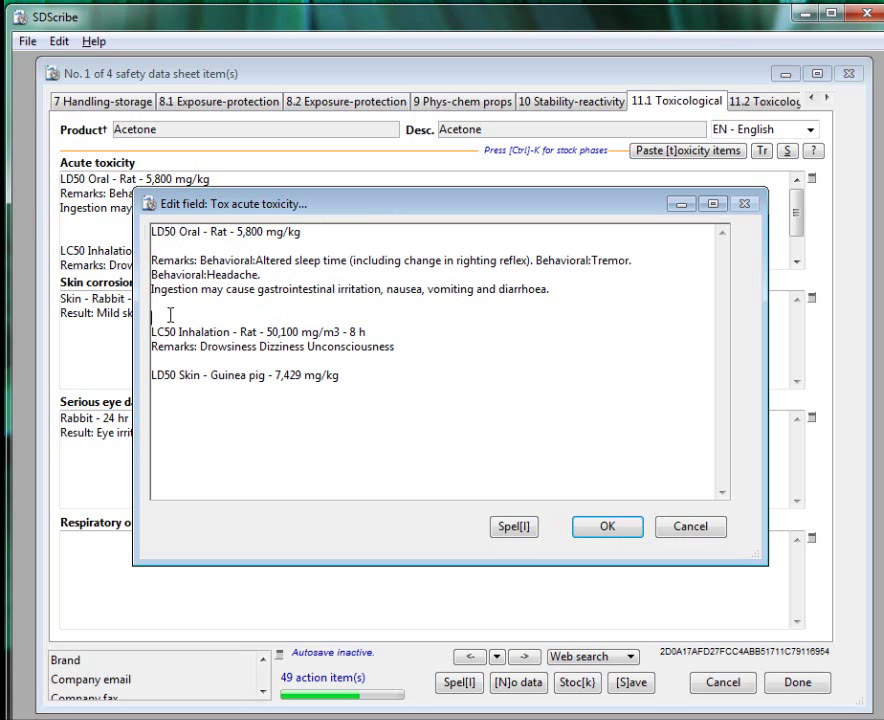
key(Delete)
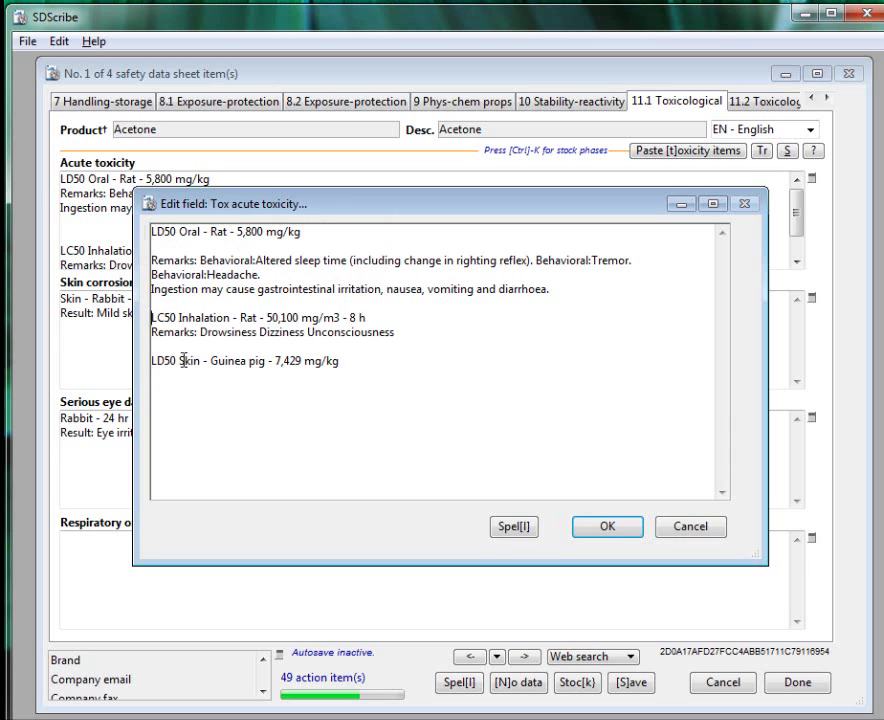
click(610, 526)
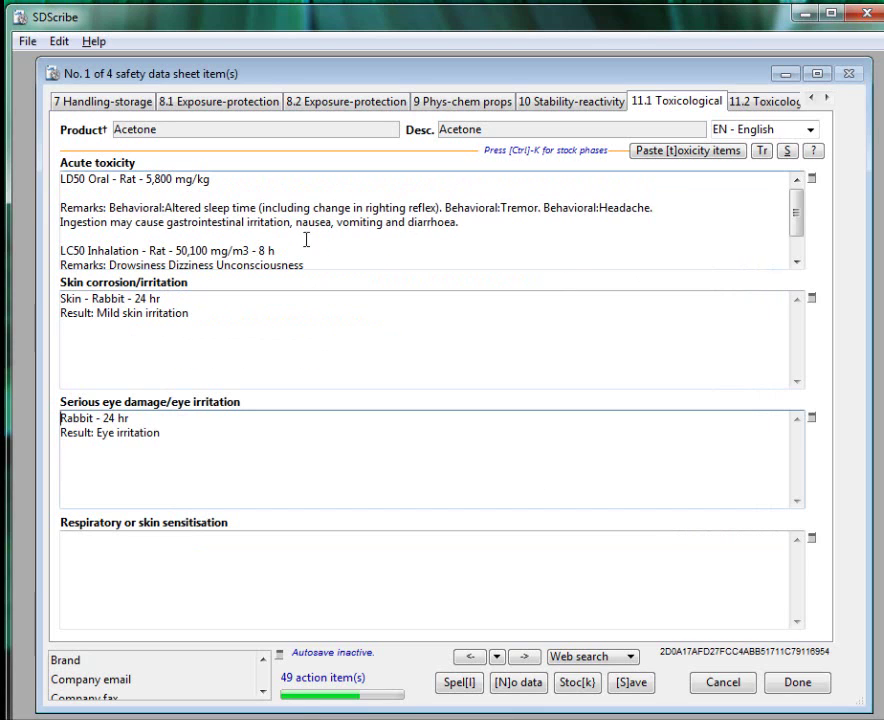
click(183, 297)
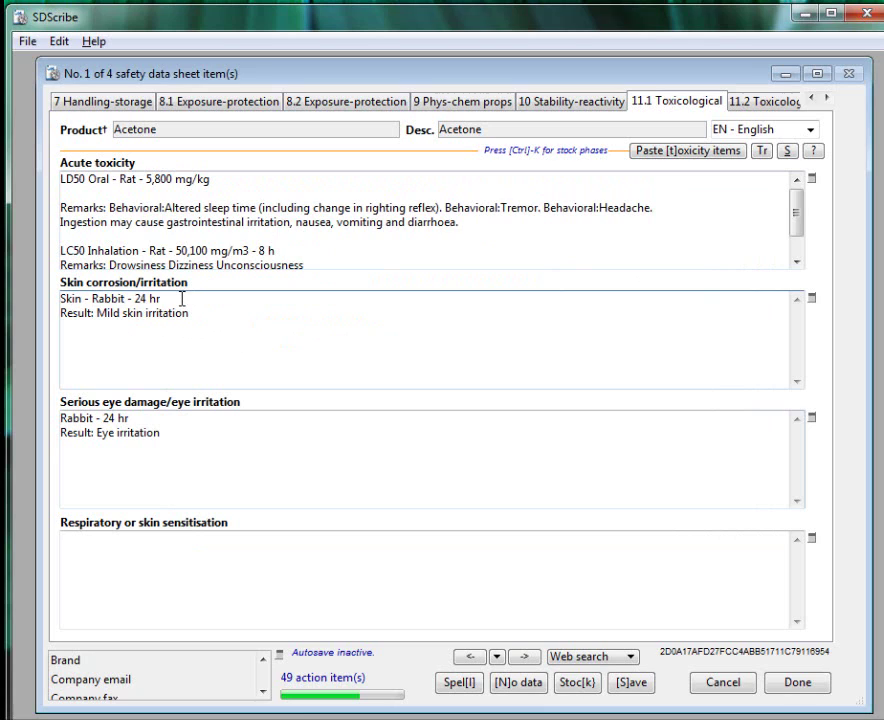
key(Return)
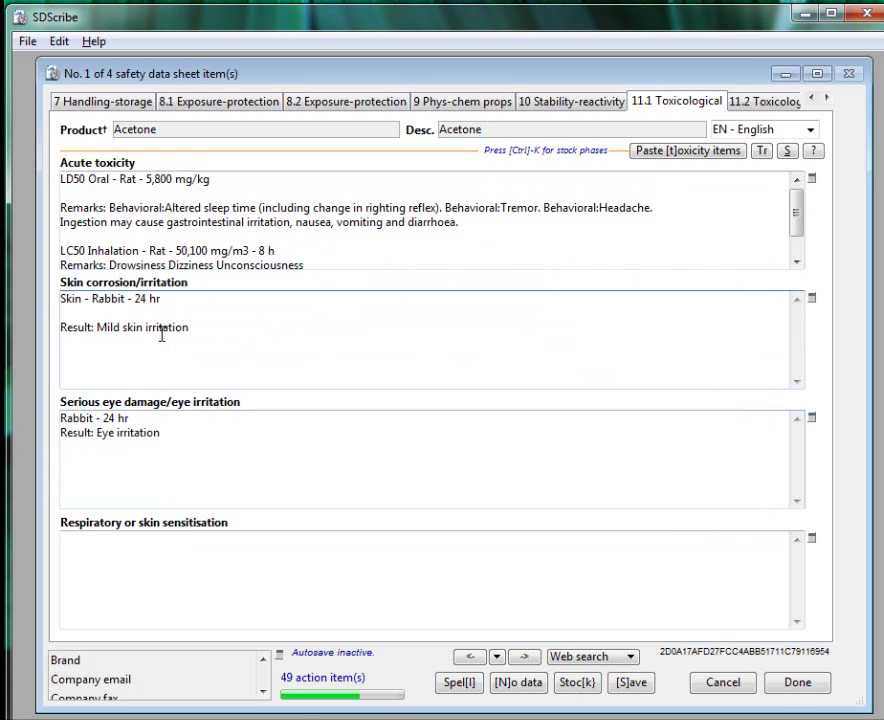
Step: Remove the stray blank line, then add a new blank ACETONE toxicity entry awaiting a topic
key(BackSpace)
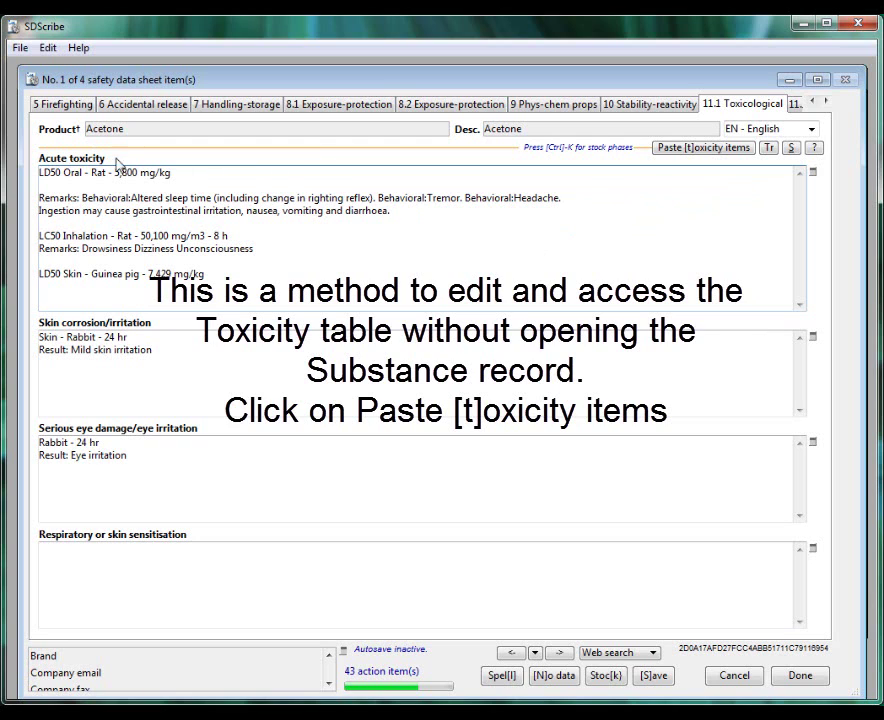
click(684, 153)
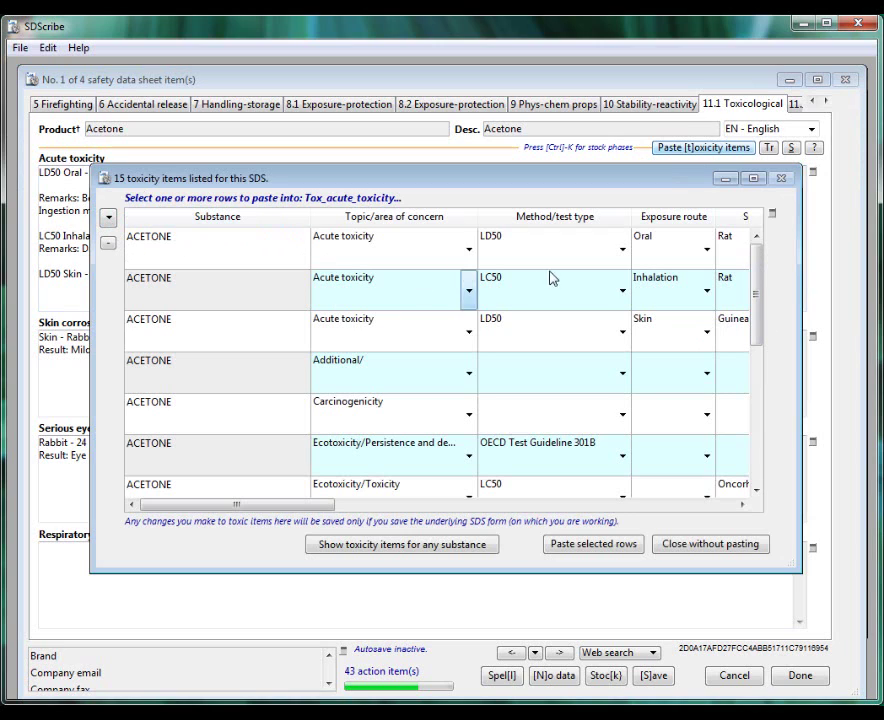
click(109, 219)
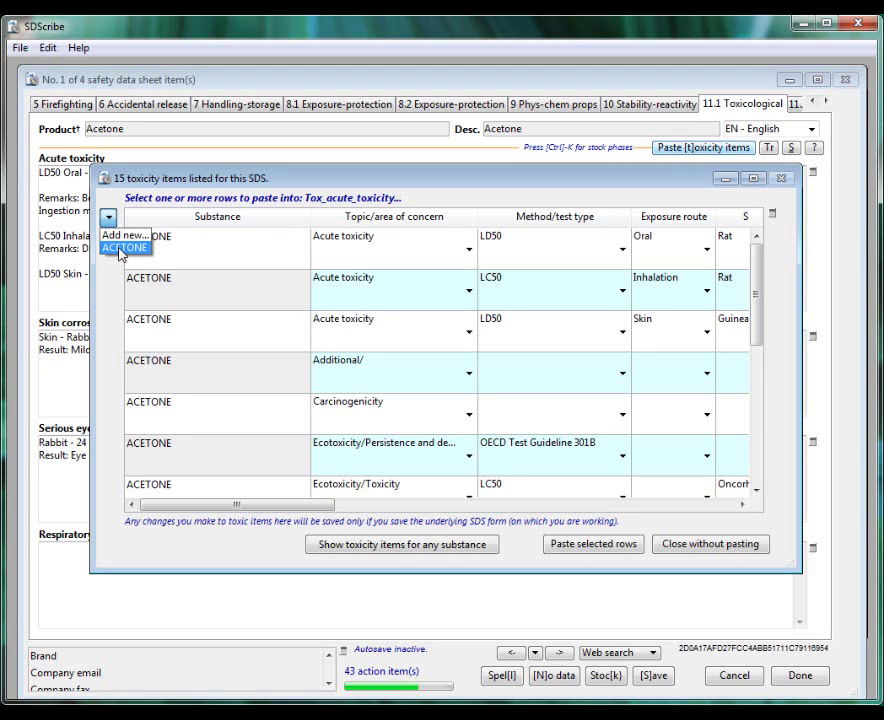
click(125, 249)
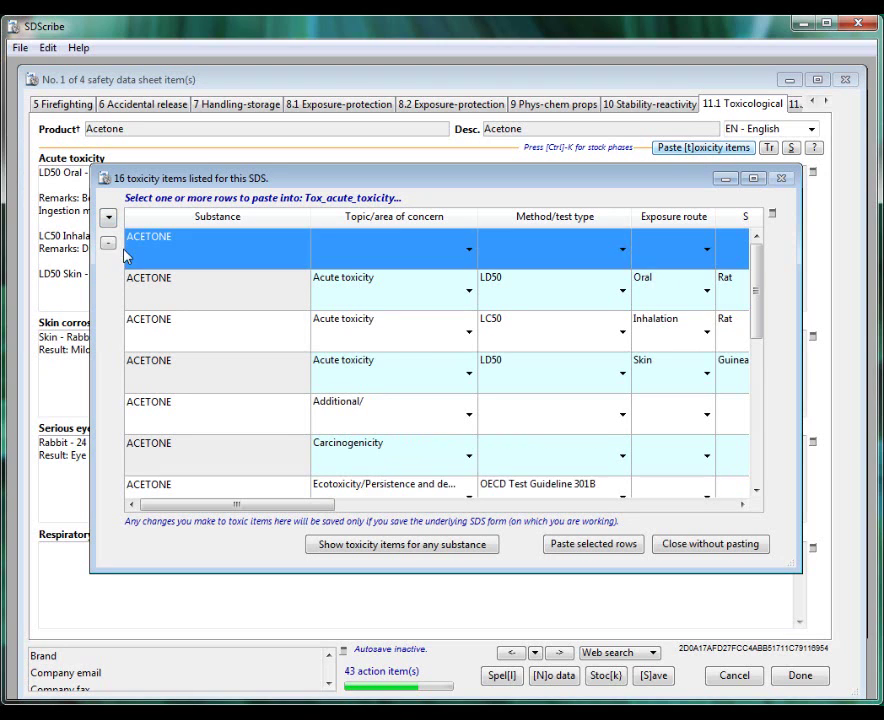
click(469, 252)
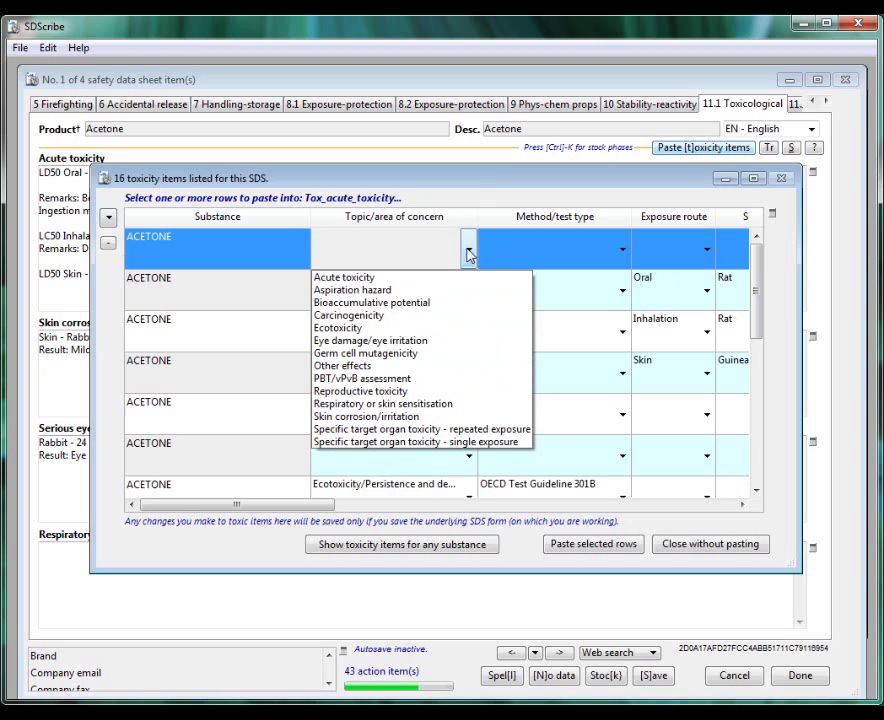